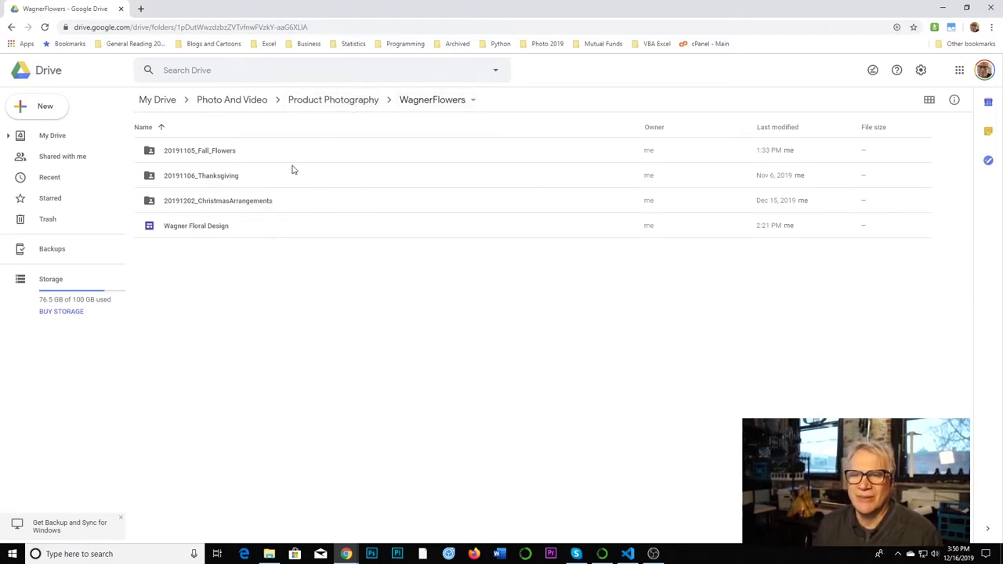
{"action": "double_click", "coordinate": [254, 204]}
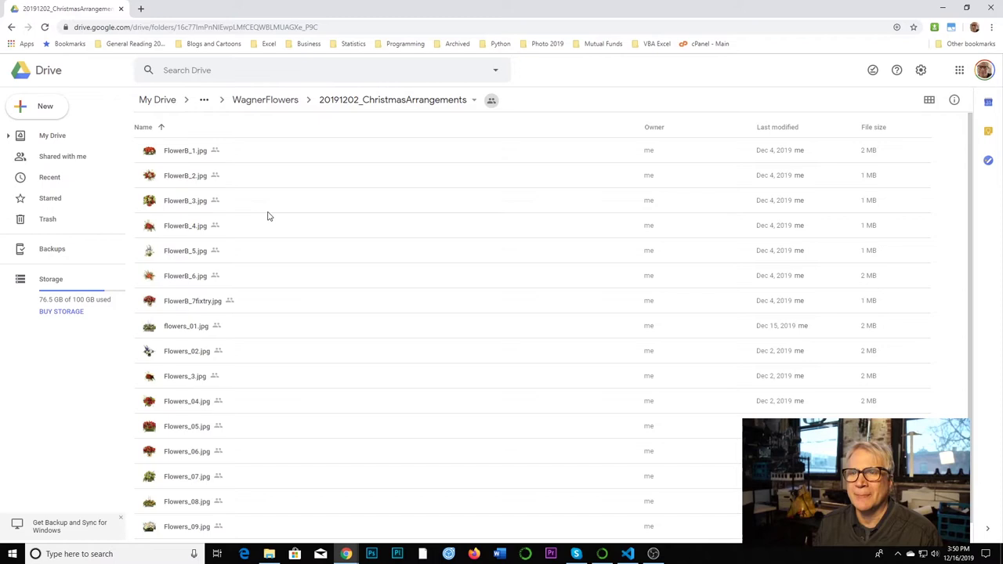
{"action": "left_click", "coordinate": [252, 102]}
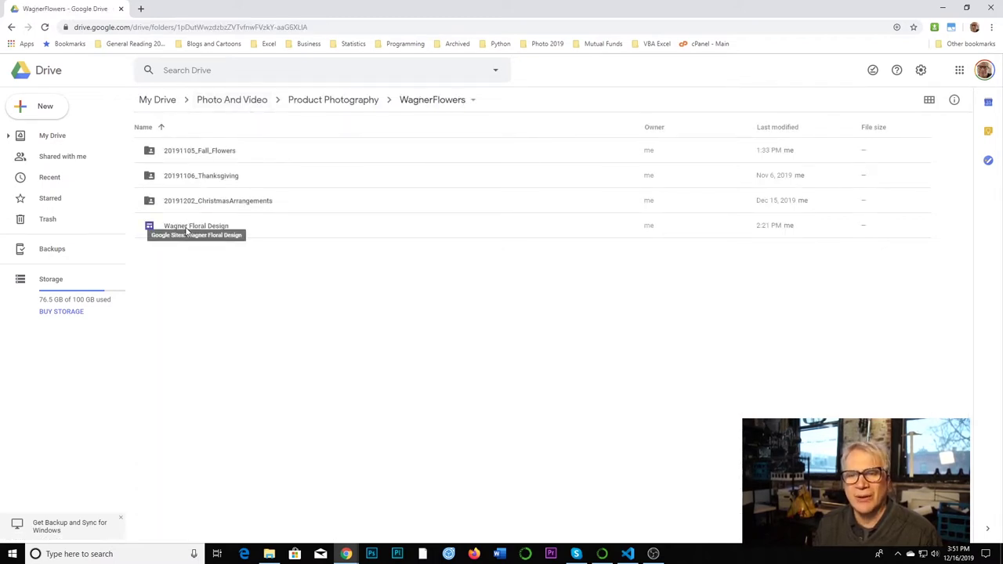
{"action": "left_click", "coordinate": [29, 111]}
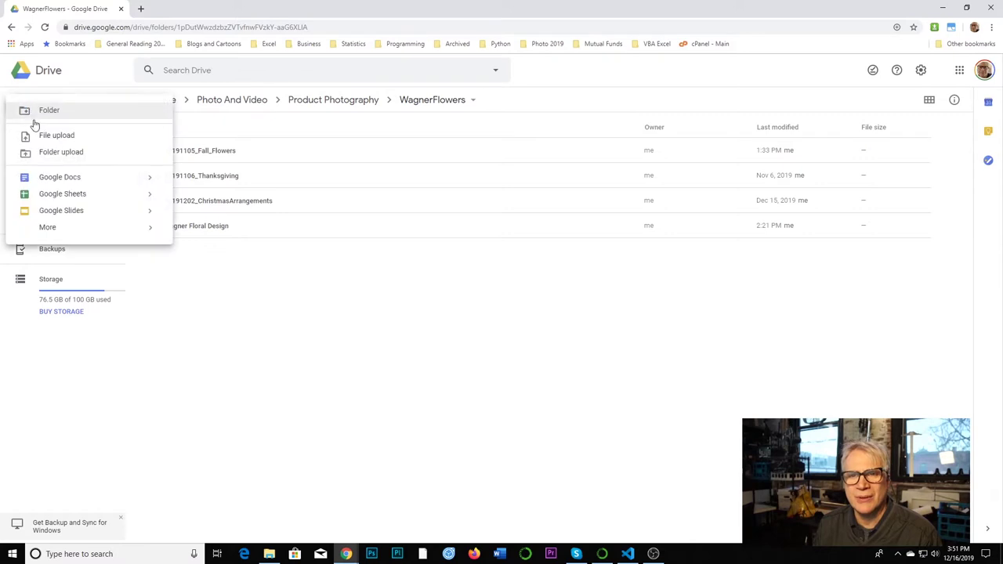
{"action": "mouse_move", "coordinate": [52, 228]}
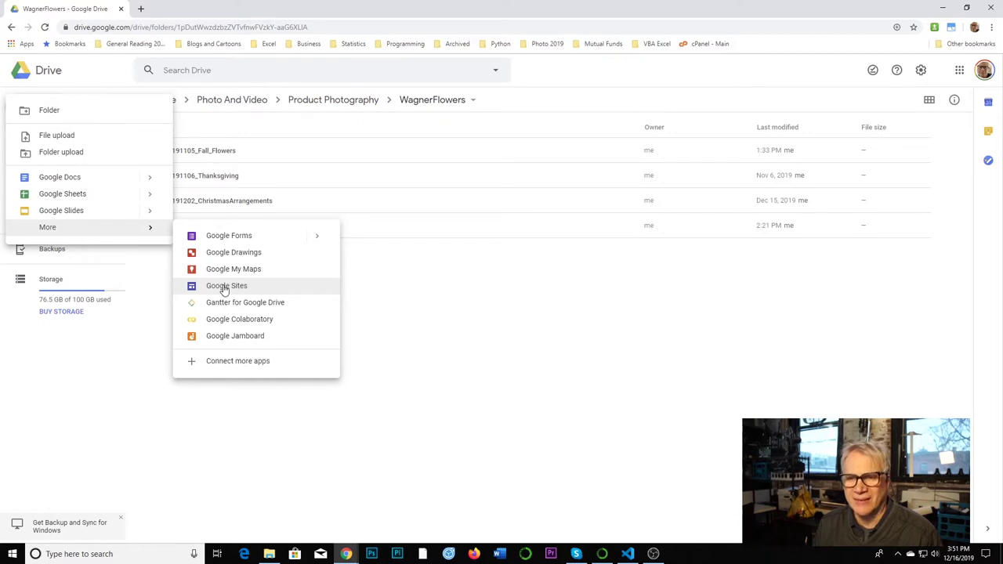
{"action": "left_click", "coordinate": [384, 279]}
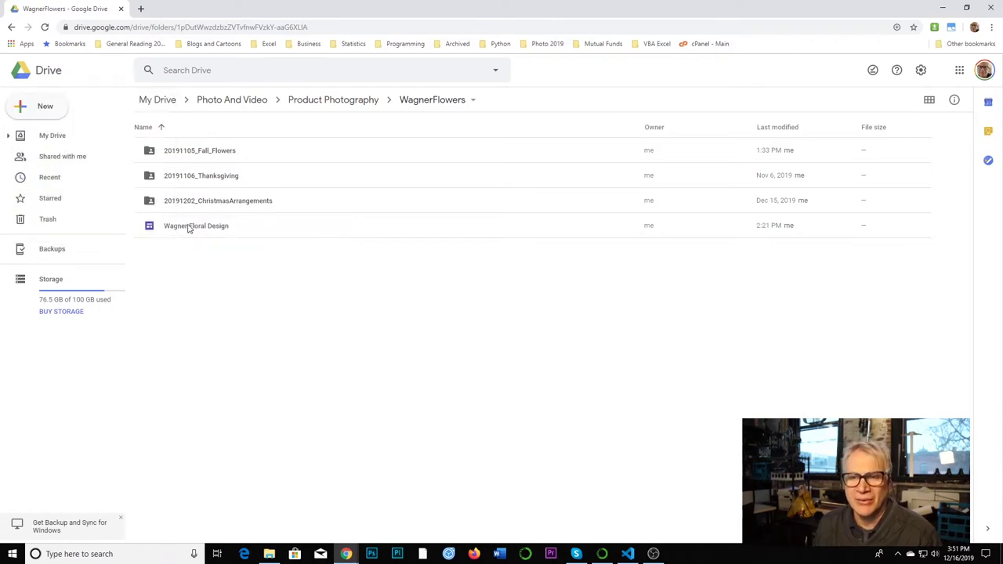
- Open the Wagner Floral Design site for editing and apply the Impression theme
{"action": "double_click", "coordinate": [188, 226]}
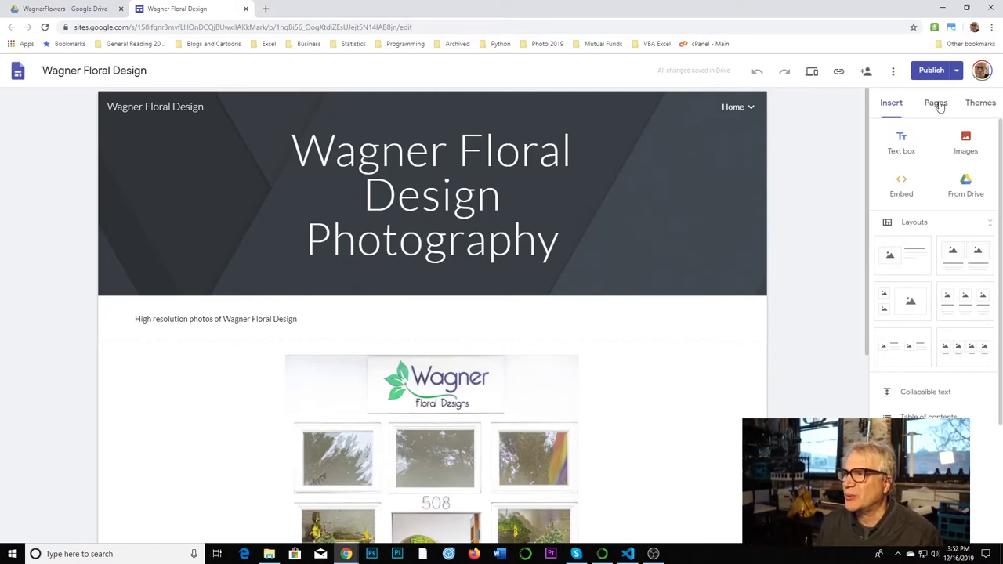
{"action": "left_click", "coordinate": [980, 102]}
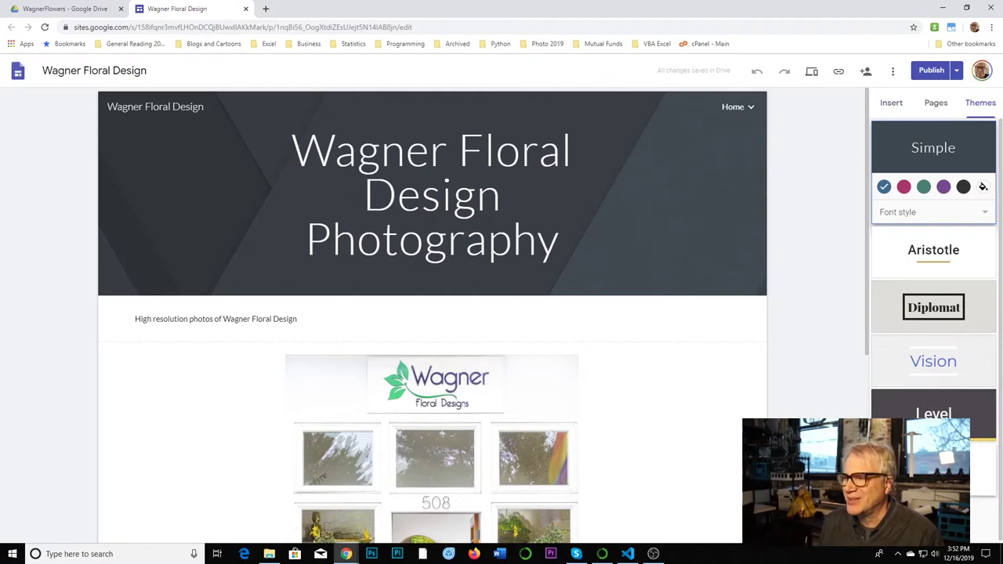
{"action": "left_click", "coordinate": [924, 466]}
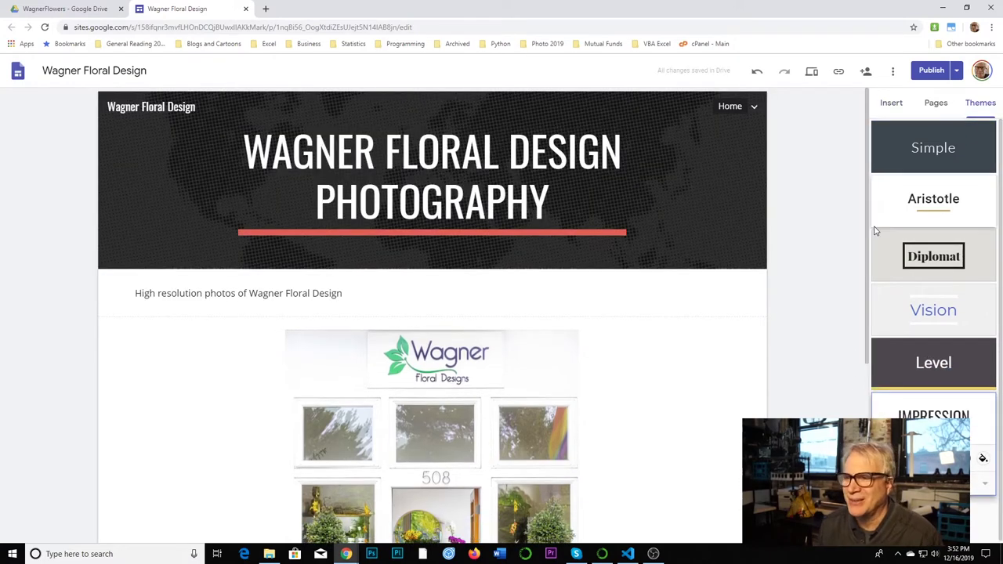
{"action": "left_click", "coordinate": [938, 103]}
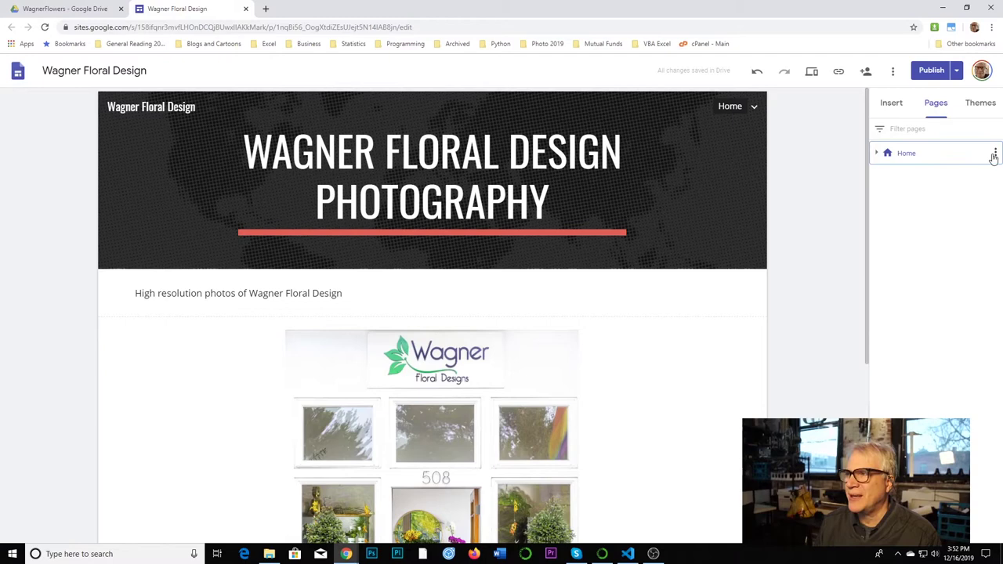
- Expand Home in the page list and go to the Autumn 2019 subpage through the header navigation
{"action": "left_click", "coordinate": [994, 152]}
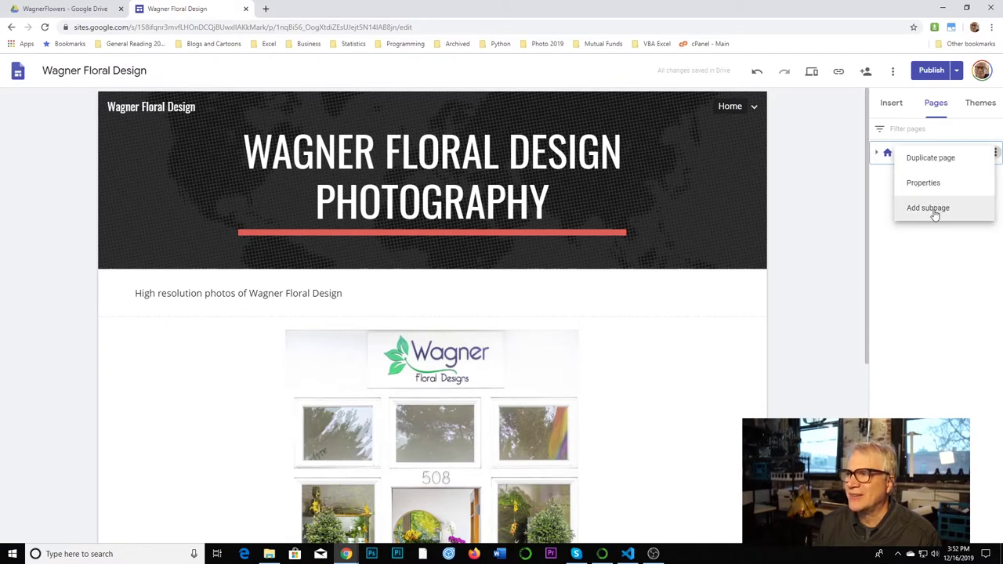
{"action": "left_click", "coordinate": [838, 170]}
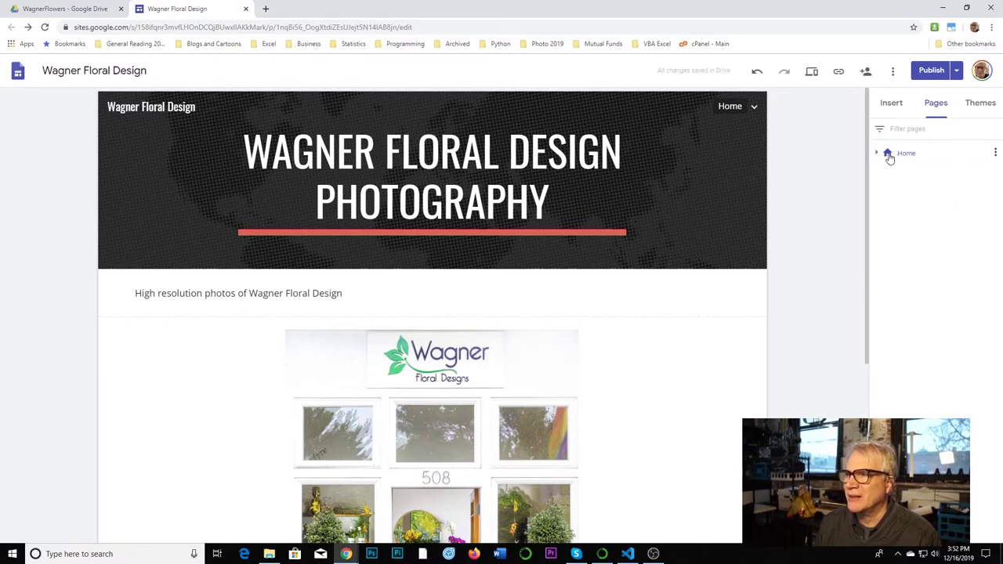
{"action": "double_click", "coordinate": [889, 156]}
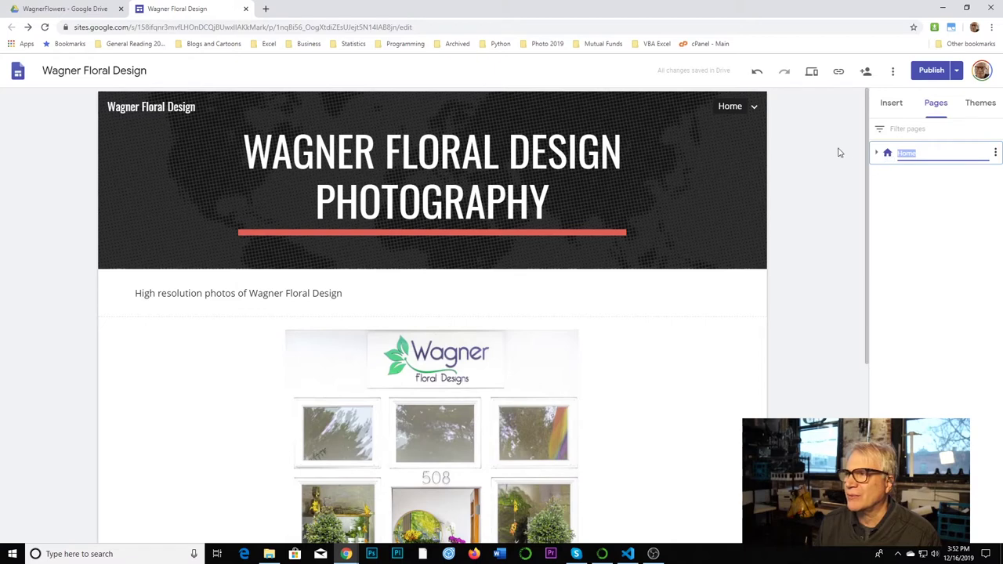
{"action": "left_click", "coordinate": [844, 153]}
{"action": "left_click", "coordinate": [877, 154]}
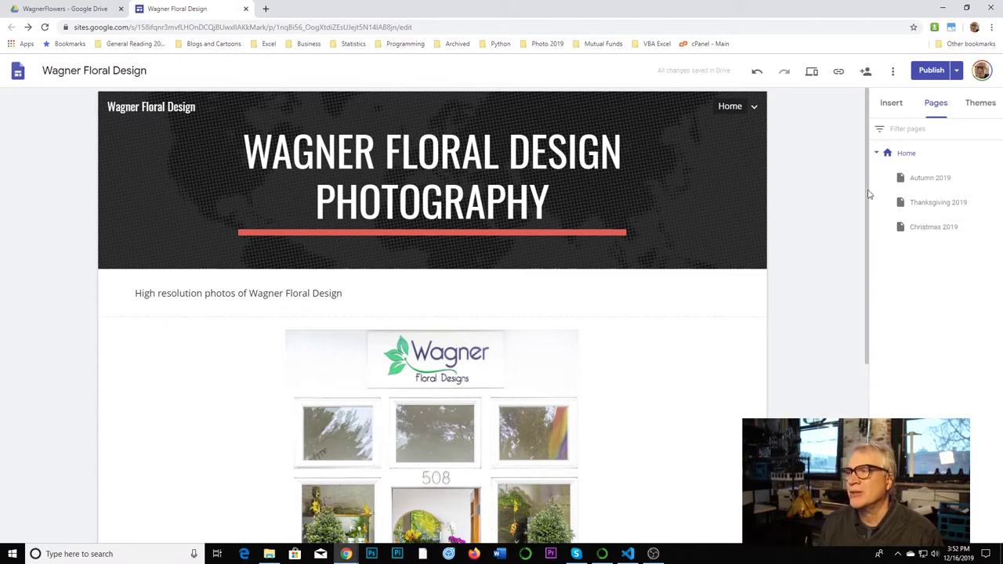
{"action": "left_click", "coordinate": [754, 106]}
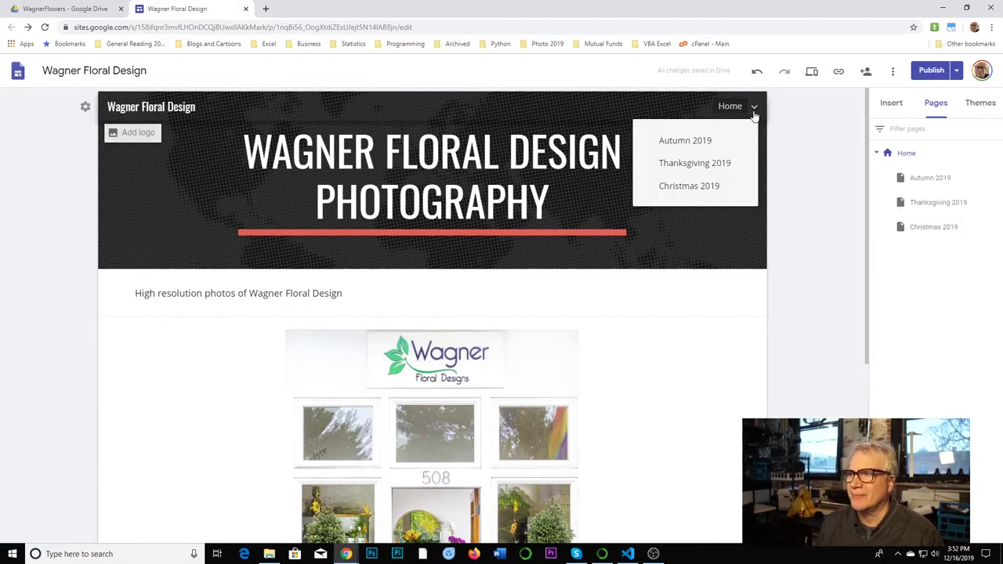
{"action": "left_click", "coordinate": [702, 141]}
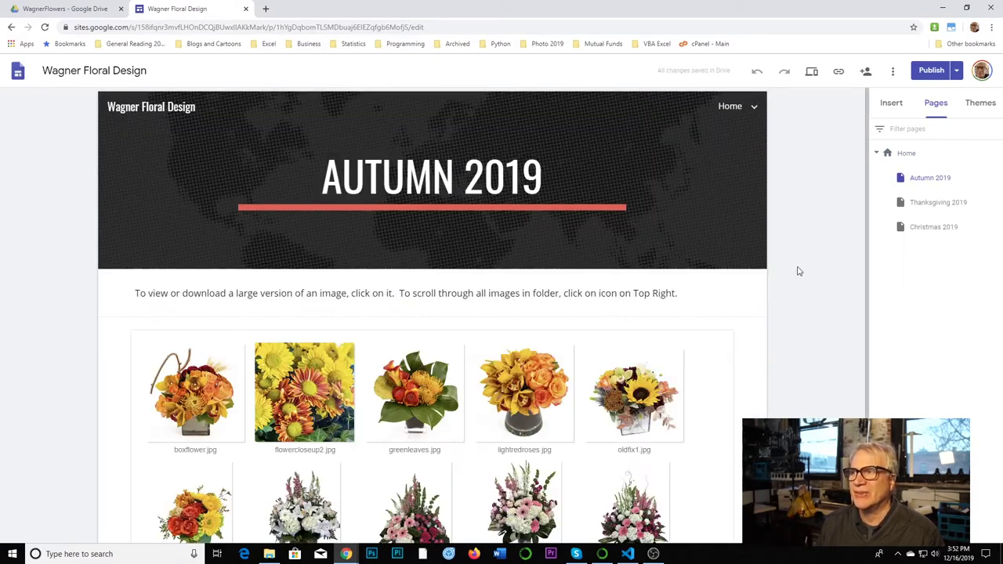
- Select the flower image gallery embed on Autumn 2019 and delete it
{"action": "scroll", "coordinate": [799, 293], "scroll_direction": "down", "scroll_amount": 2}
{"action": "scroll", "coordinate": [799, 293], "scroll_direction": "up", "scroll_amount": 2}
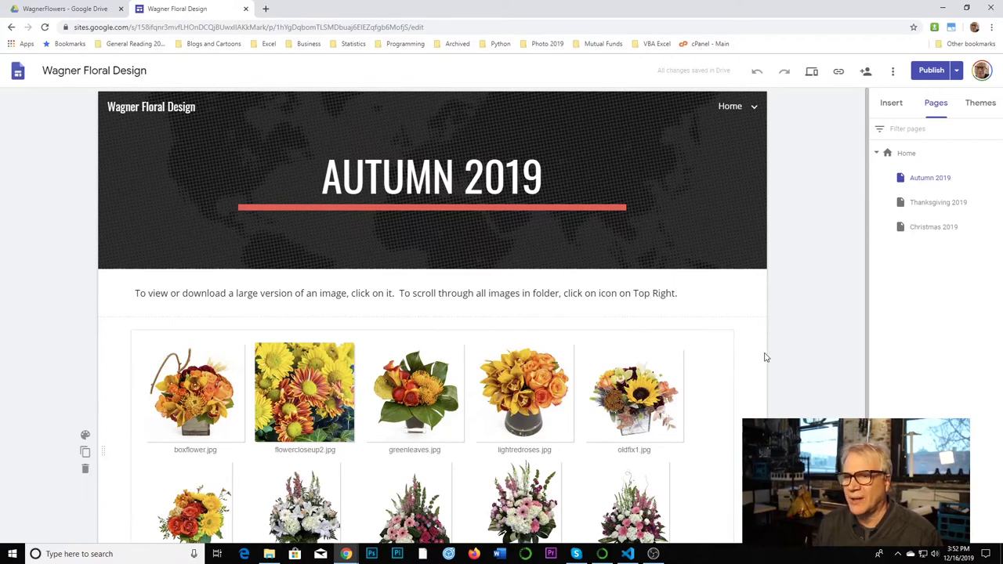
{"action": "scroll", "coordinate": [771, 322], "scroll_direction": "down", "scroll_amount": 1}
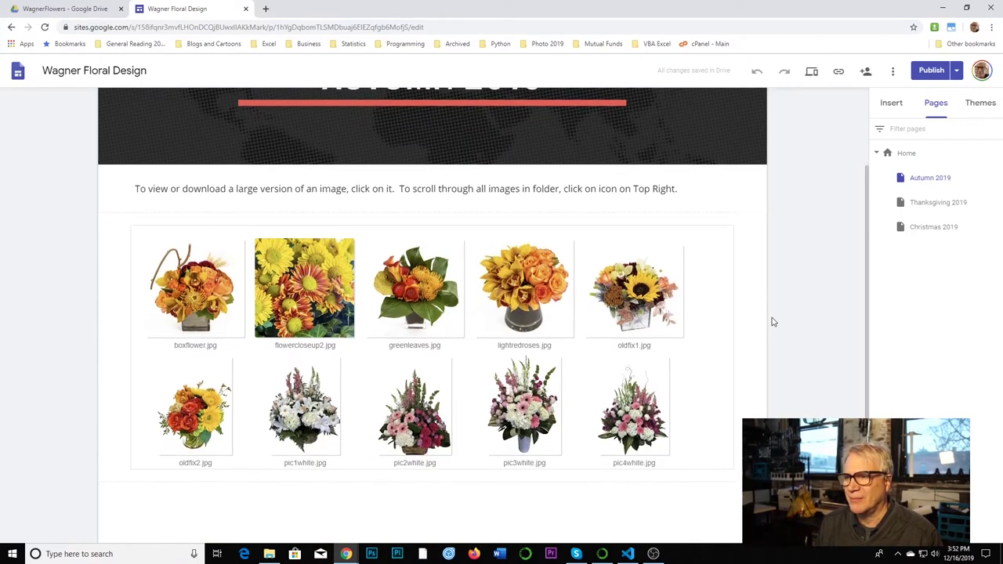
{"action": "left_click", "coordinate": [716, 243]}
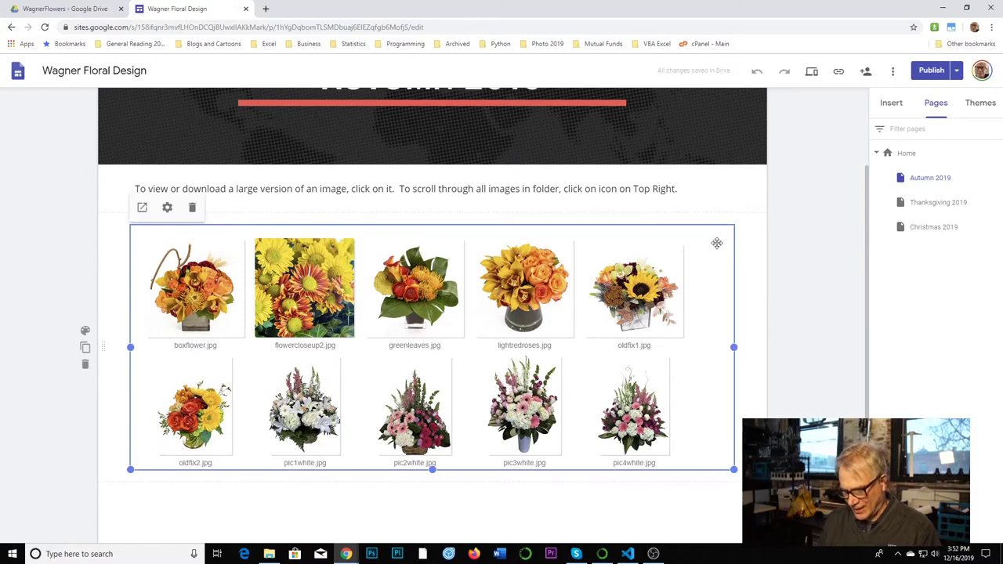
{"action": "key", "text": "Delete"}
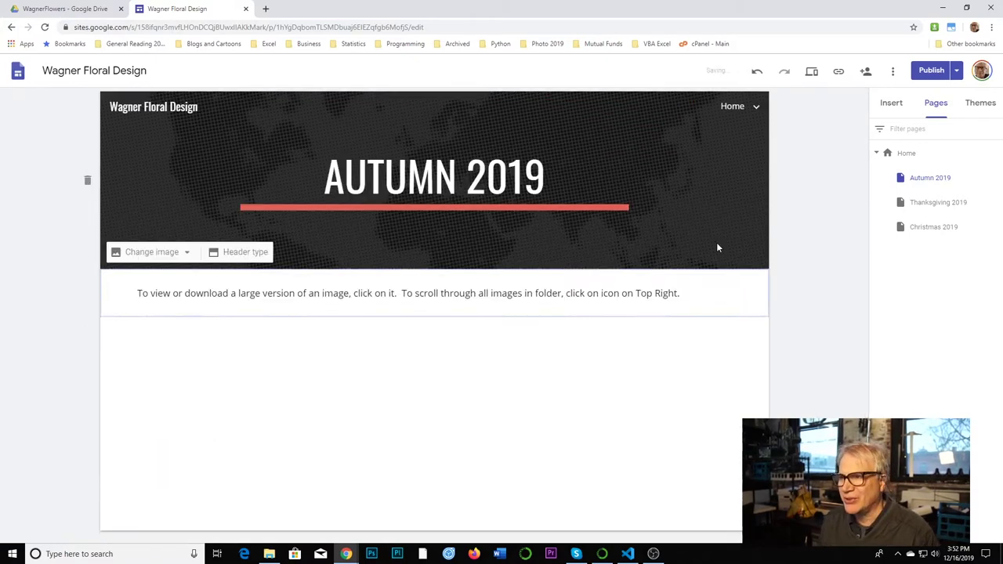
- Show the Insert panel and scroll through its list of insertable content
{"action": "left_click", "coordinate": [892, 104]}
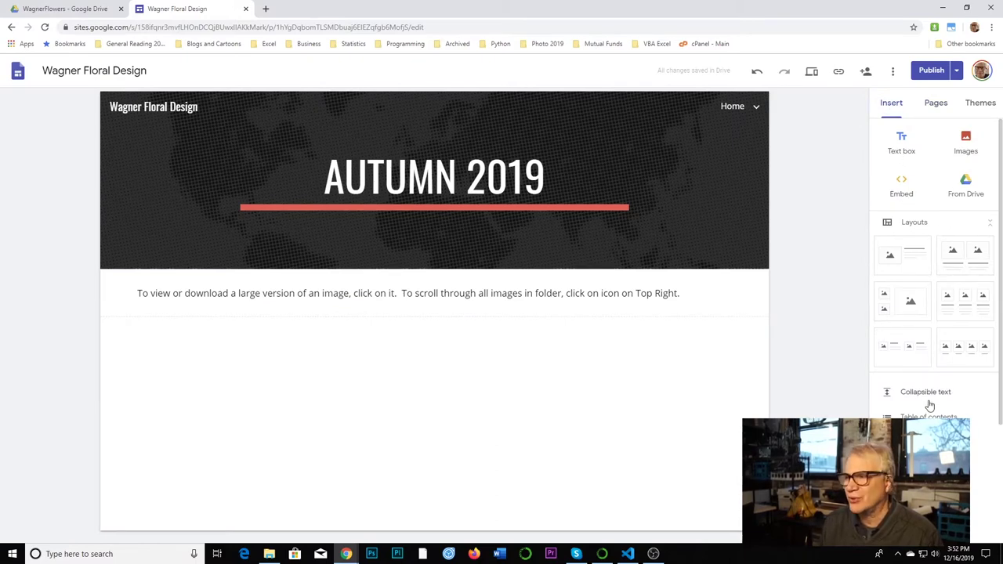
{"action": "scroll", "coordinate": [930, 405], "scroll_direction": "down", "scroll_amount": 2}
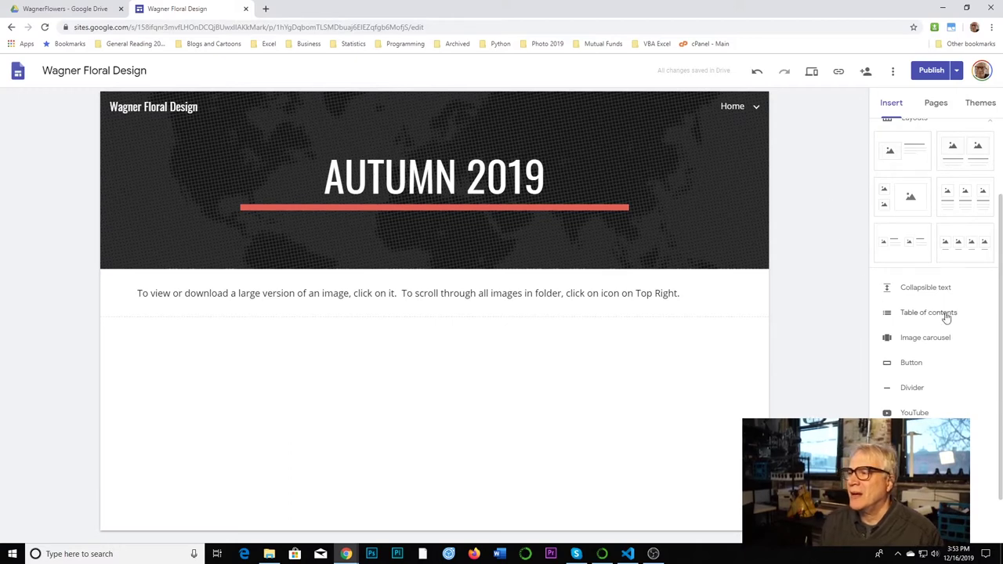
{"action": "scroll", "coordinate": [1000, 259], "scroll_direction": "up", "scroll_amount": 2}
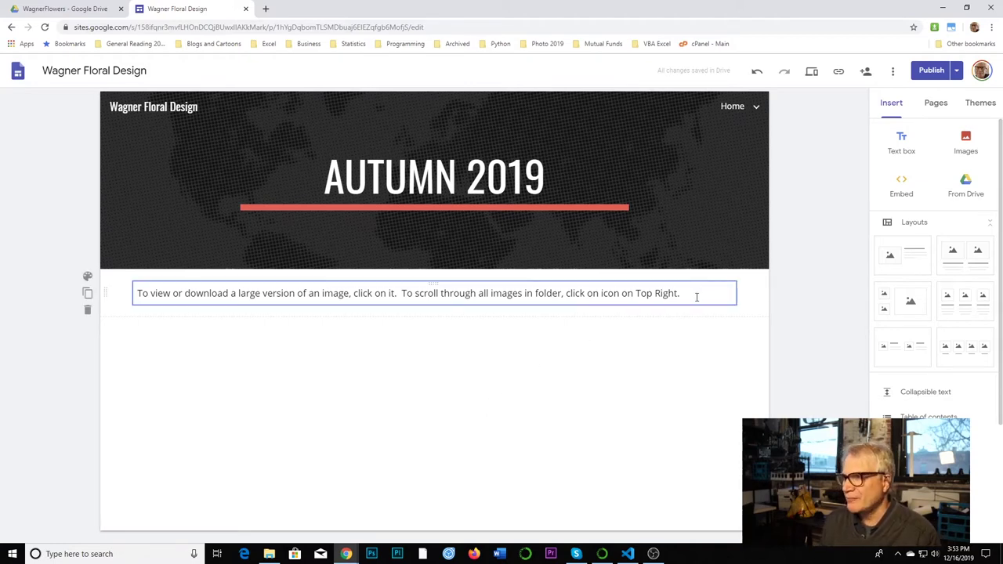
- Insert the Fall folder from Photo And Video > Product Photography > WagnerFlowers in Drive
{"action": "left_click", "coordinate": [965, 182]}
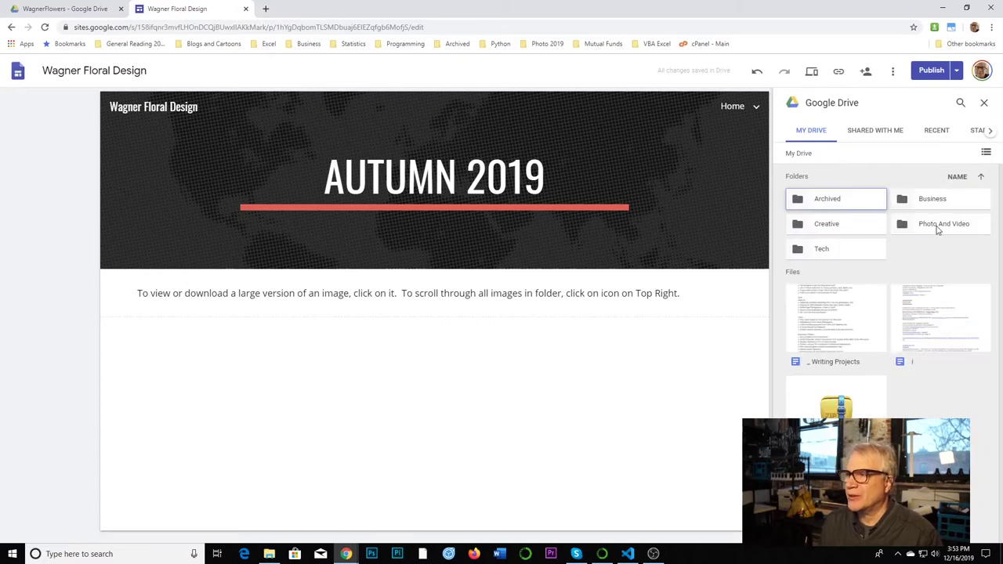
{"action": "double_click", "coordinate": [936, 224]}
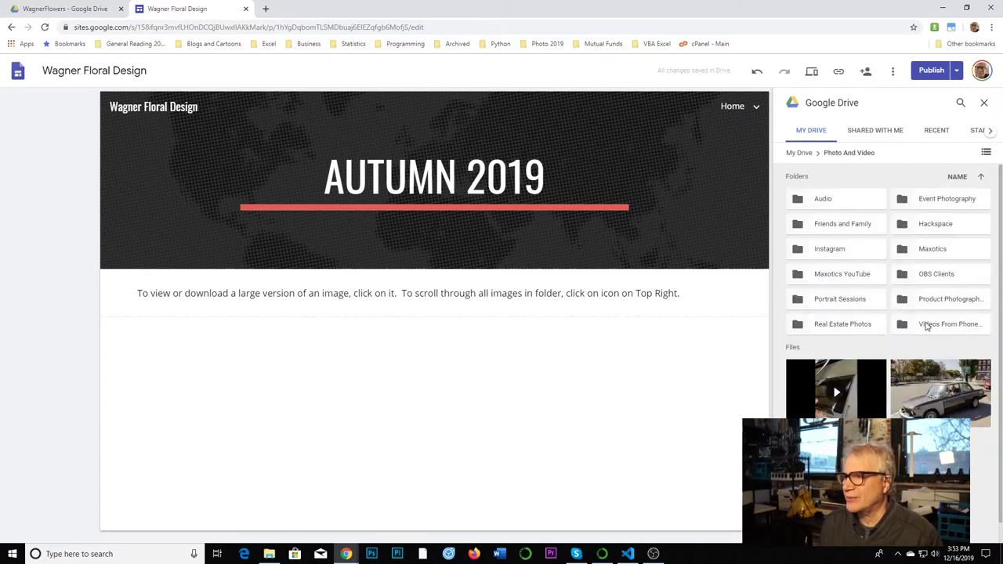
{"action": "double_click", "coordinate": [928, 300]}
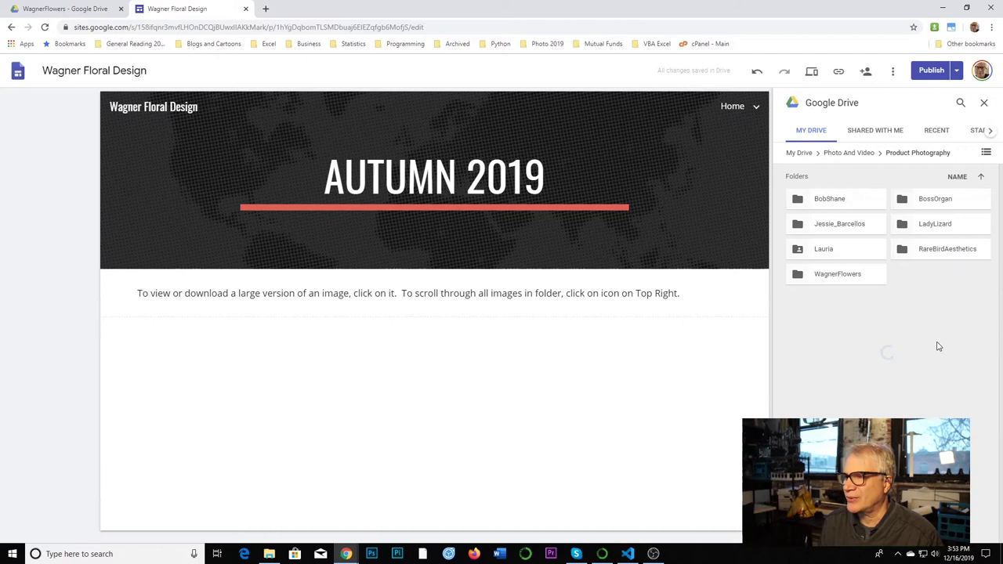
{"action": "double_click", "coordinate": [842, 275]}
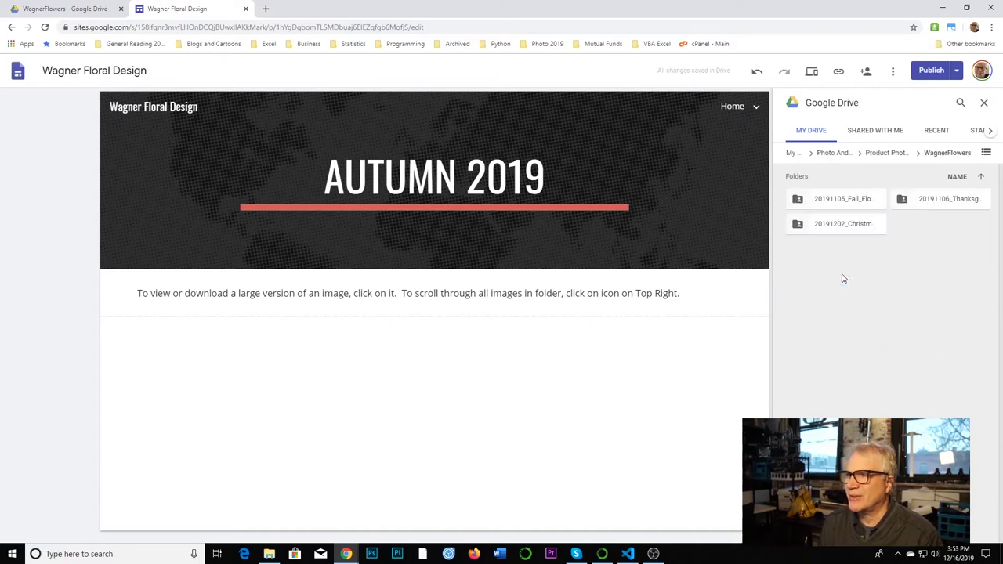
{"action": "left_click", "coordinate": [832, 202]}
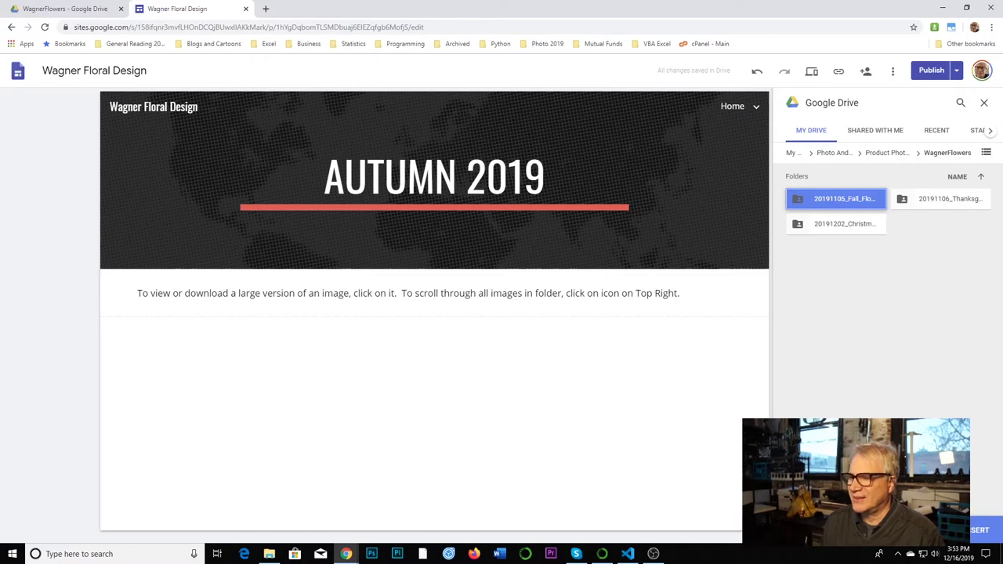
{"action": "left_click", "coordinate": [977, 531]}
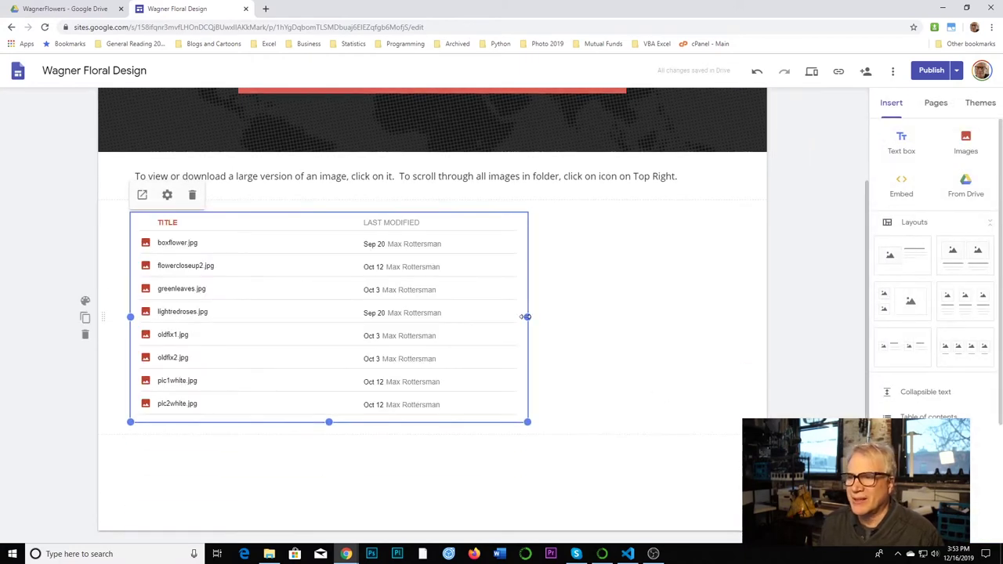
- Widen the embedded folder to page width and lengthen it to show more files
{"action": "left_click_drag", "start_coordinate": [525, 316], "coordinate": [733, 317]}
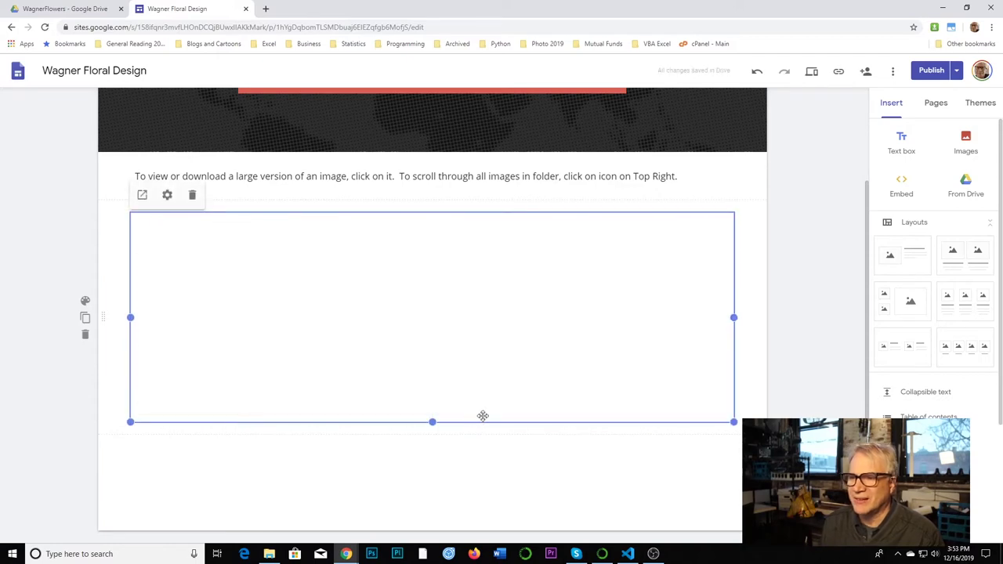
{"action": "left_click_drag", "start_coordinate": [432, 422], "coordinate": [431, 539]}
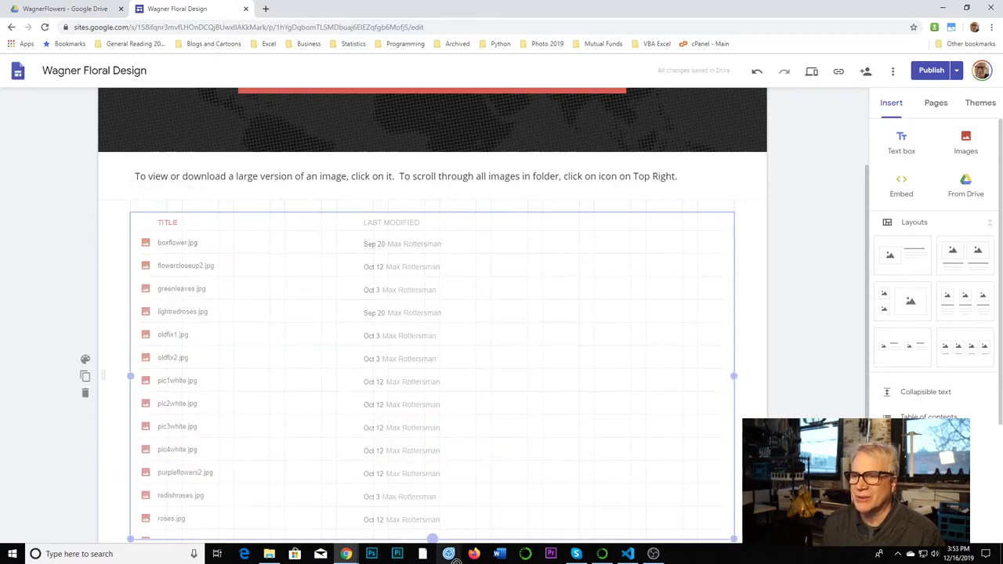
{"action": "scroll", "coordinate": [468, 447], "scroll_direction": "down", "scroll_amount": 2}
{"action": "left_click_drag", "start_coordinate": [431, 421], "coordinate": [441, 535]}
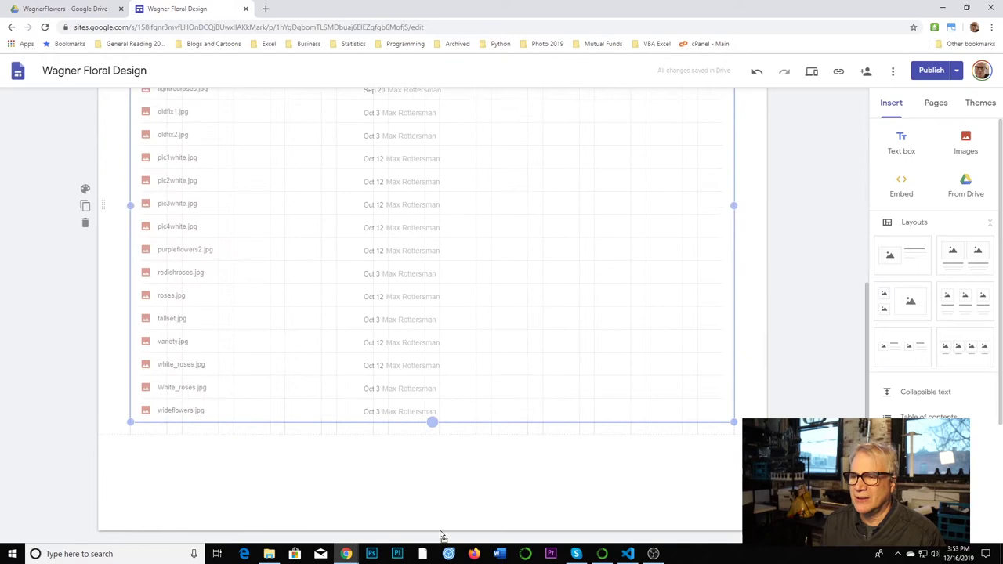
{"action": "scroll", "coordinate": [486, 306], "scroll_direction": "up", "scroll_amount": 3}
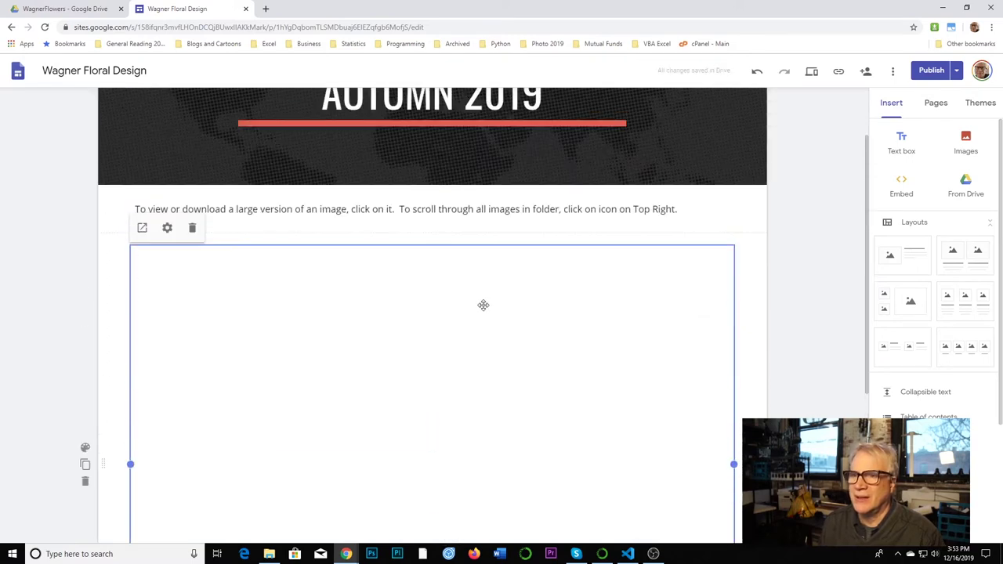
- Set the embedded folder's view type to Grid View
{"action": "left_click", "coordinate": [166, 229]}
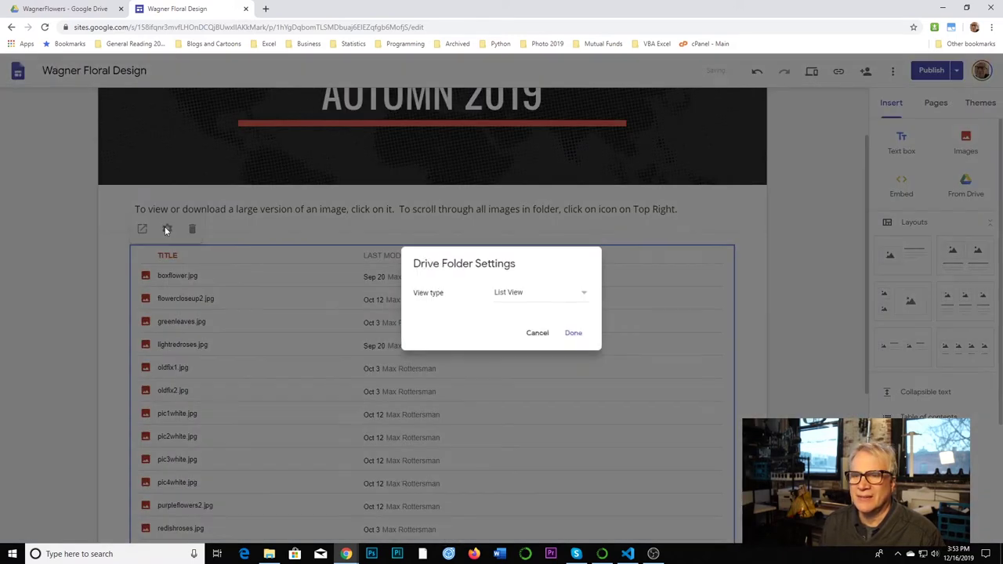
{"action": "left_click", "coordinate": [585, 293]}
{"action": "left_click", "coordinate": [571, 312]}
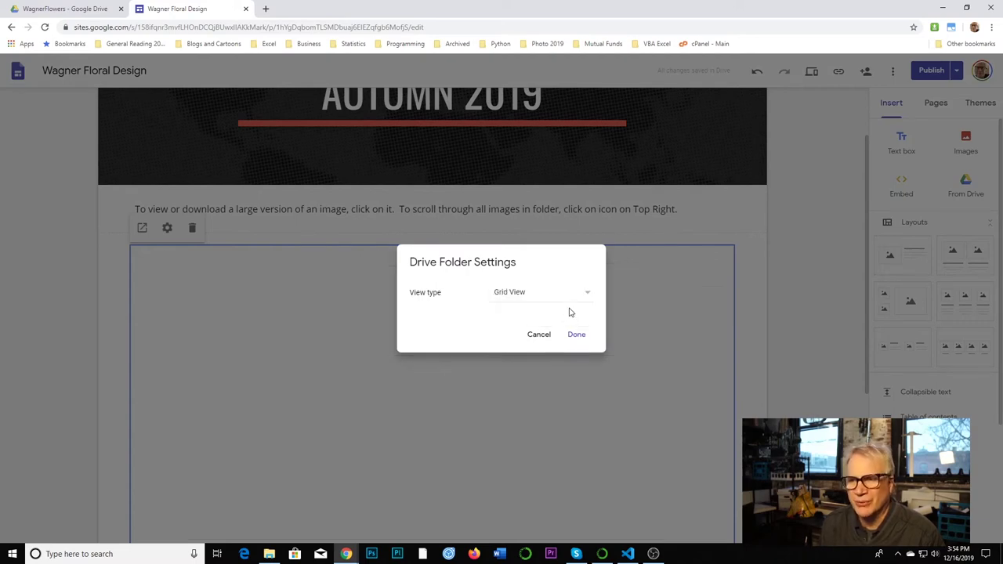
{"action": "left_click", "coordinate": [574, 336]}
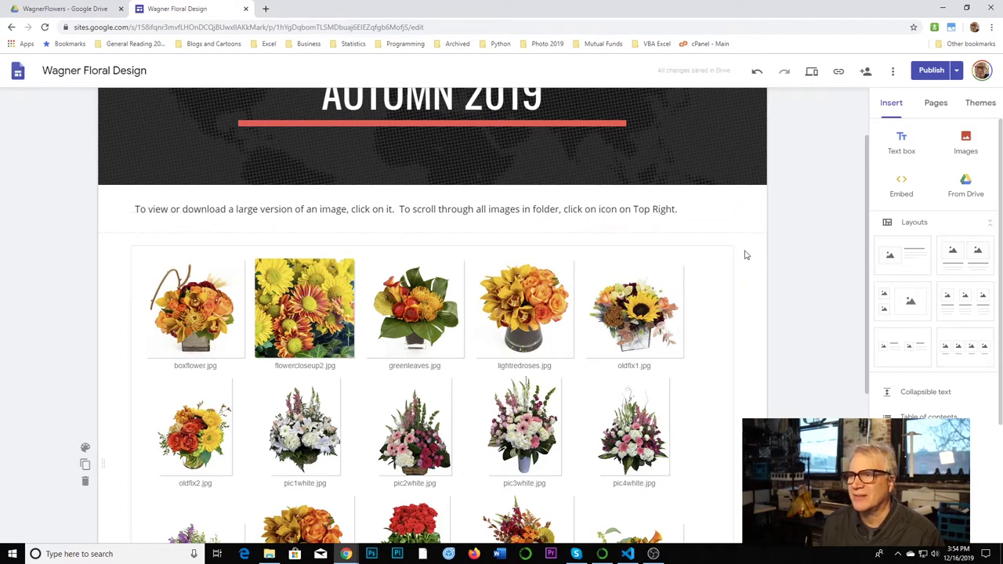
- Publish the site, view the published Autumn 2019 page in a new tab, and copy its URL
{"action": "left_click", "coordinate": [928, 71]}
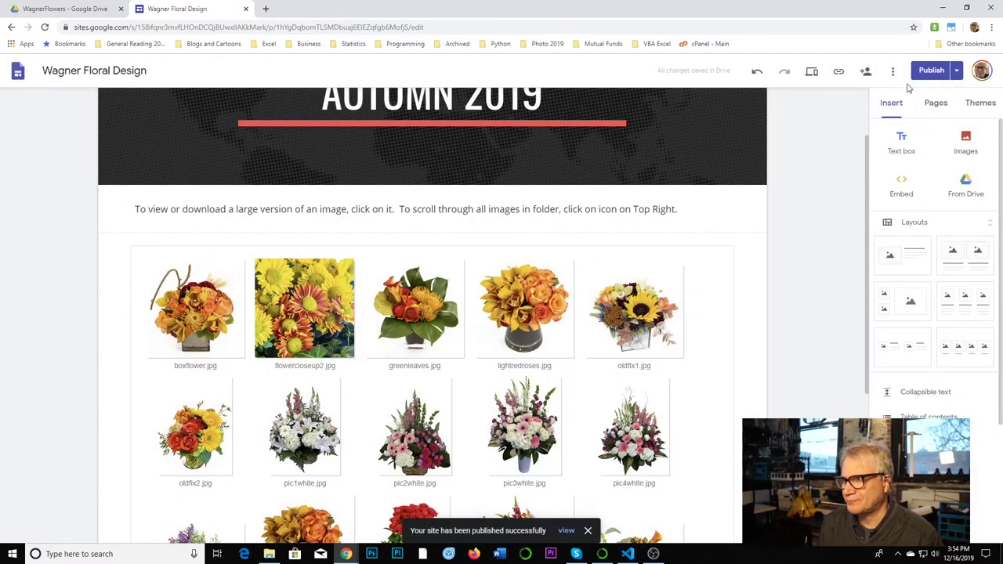
{"action": "left_click", "coordinate": [957, 71]}
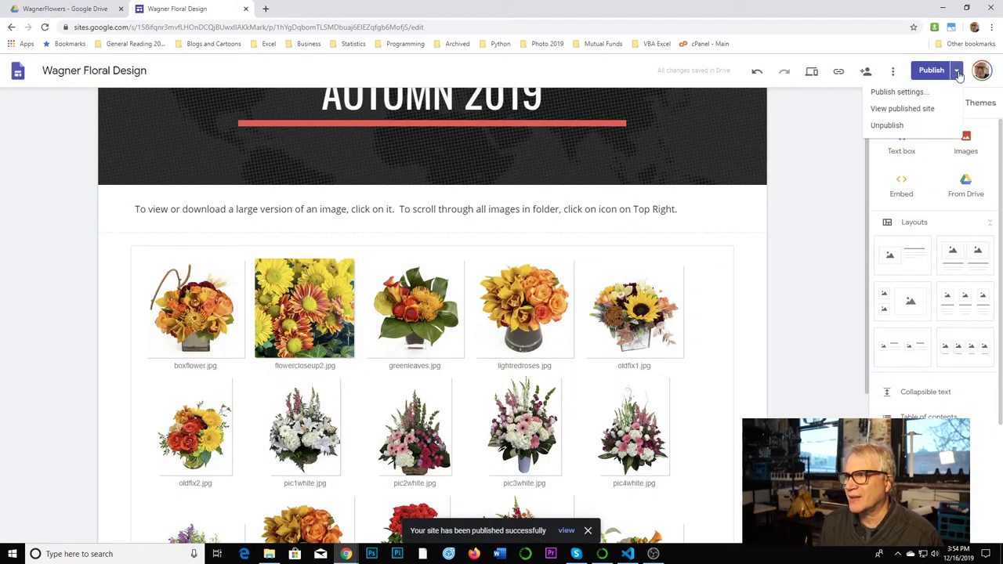
{"action": "left_click", "coordinate": [920, 109]}
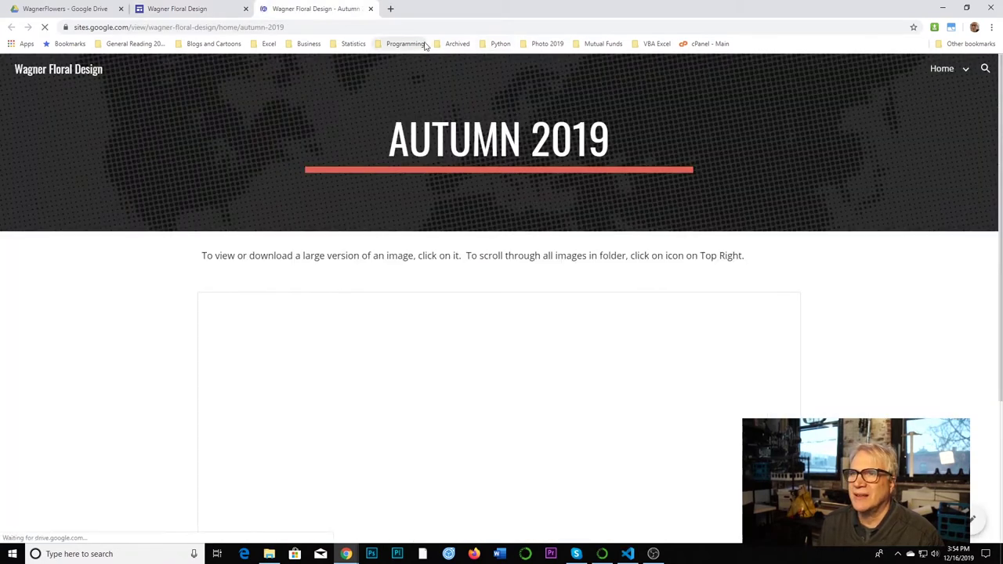
{"action": "left_click", "coordinate": [372, 27]}
{"action": "key", "text": "ctrl+c"}
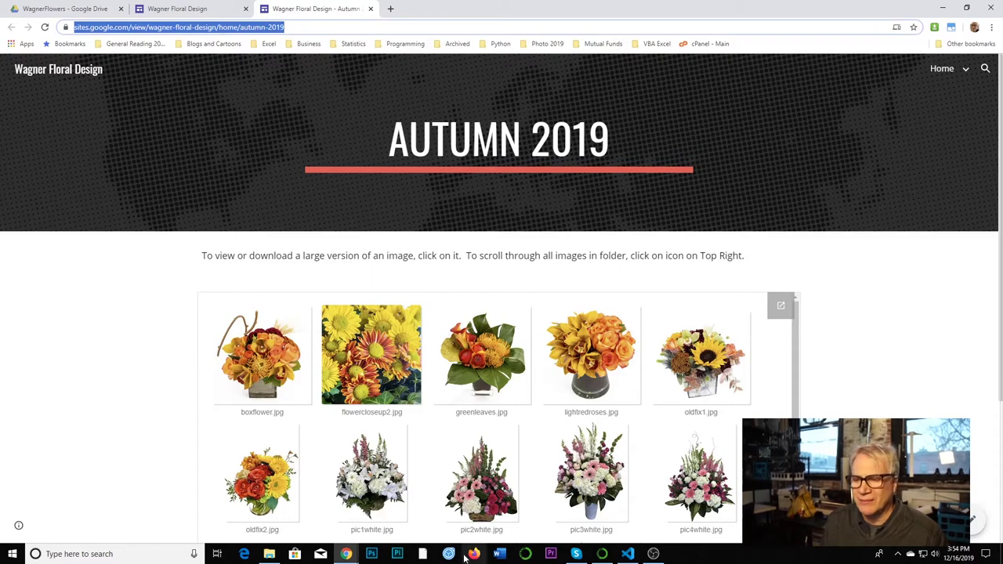
{"action": "left_click", "coordinate": [391, 415]}
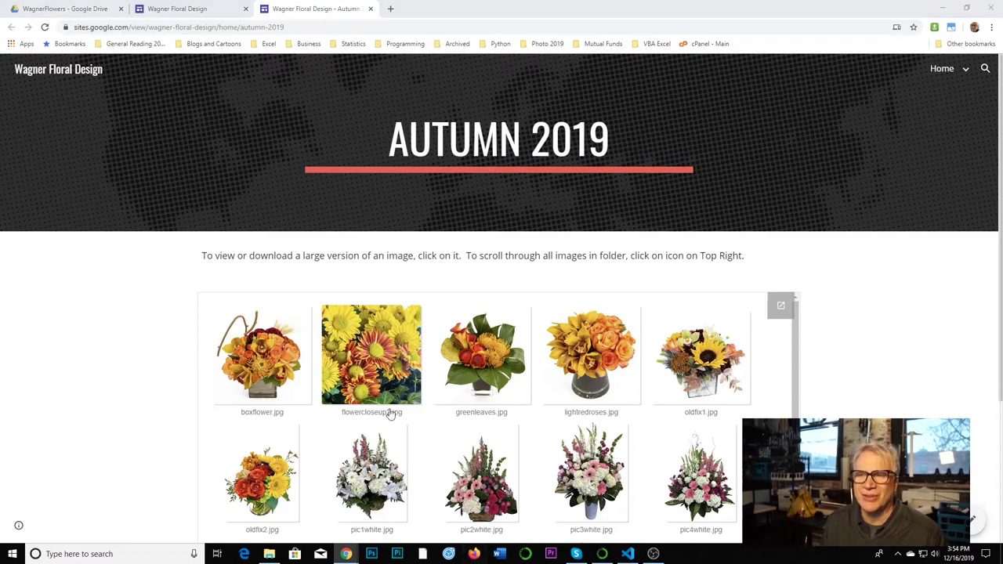
- Load the published page's URL in Firefox and compare it against Chrome
{"action": "left_click", "coordinate": [398, 344]}
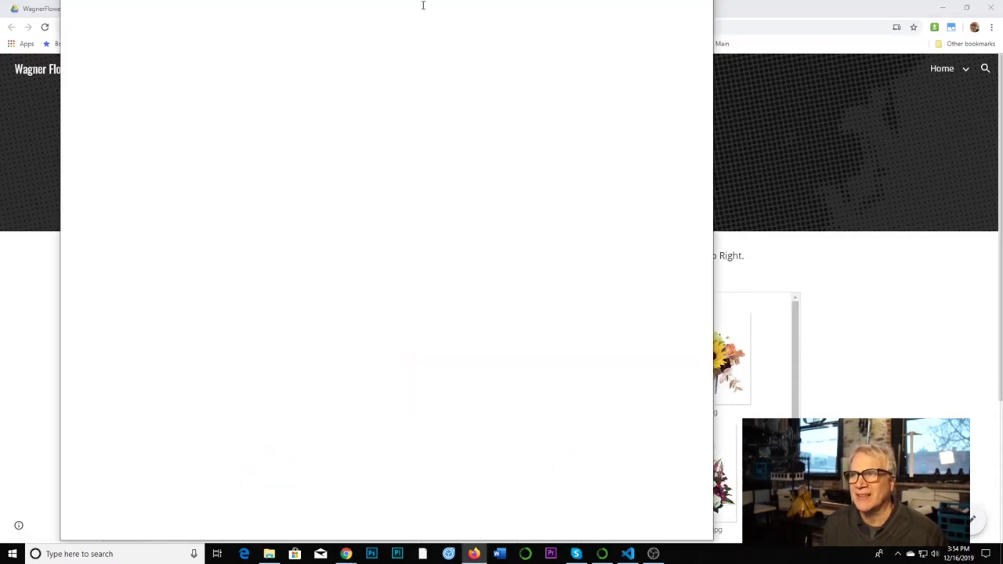
{"action": "key", "text": "ctrl+v"}
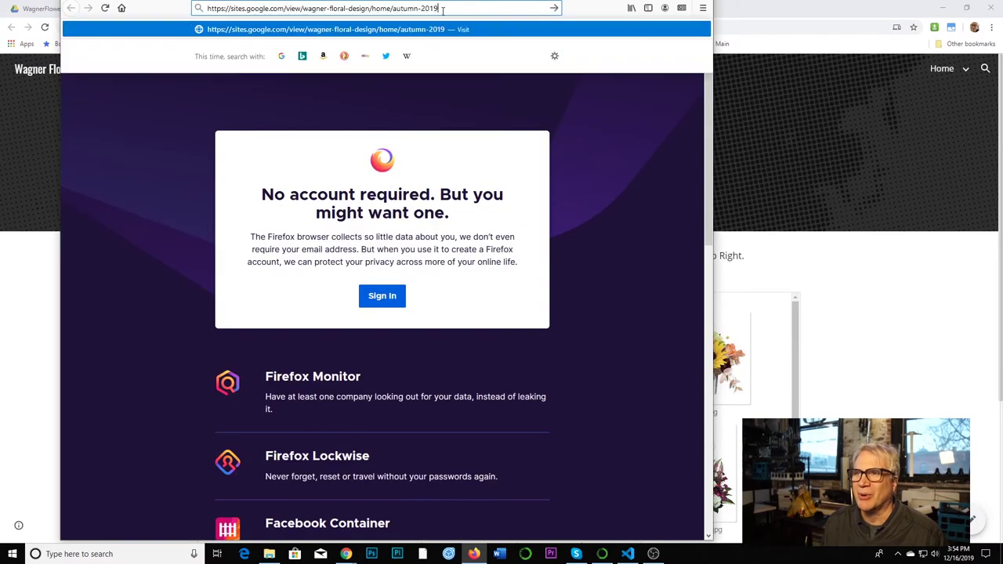
{"action": "key", "text": "Return"}
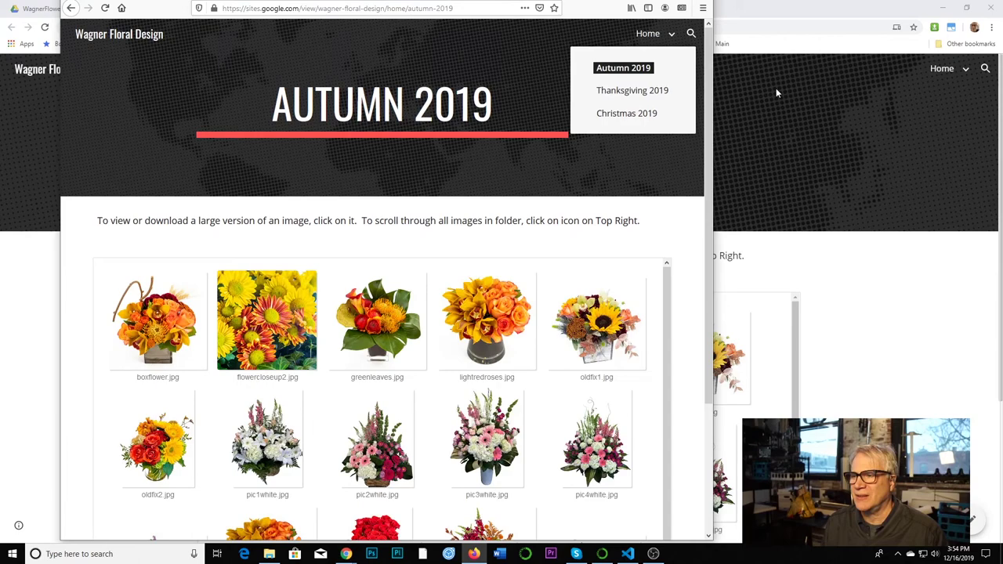
{"action": "key", "text": "alt+Tab"}
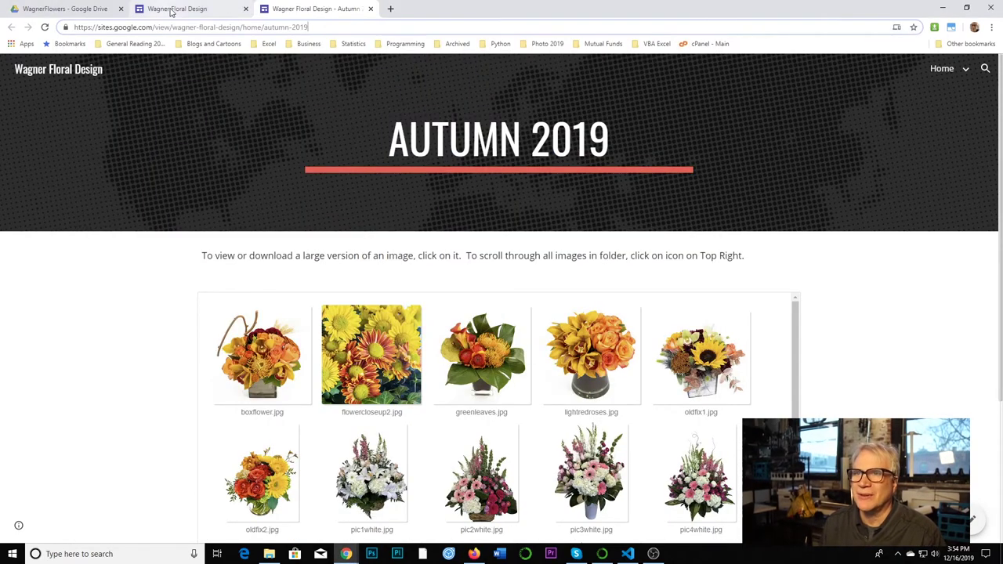
{"action": "left_click", "coordinate": [474, 554]}
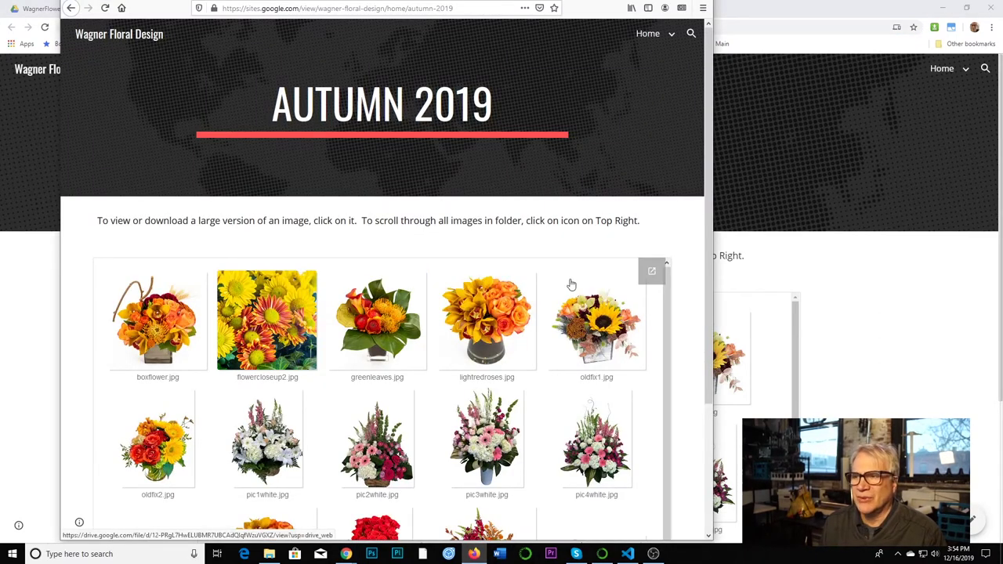
- Open the embedded folder in Google Drive and preview photos from boxflower.jpg through pic1white.jpg
{"action": "left_click", "coordinate": [650, 272]}
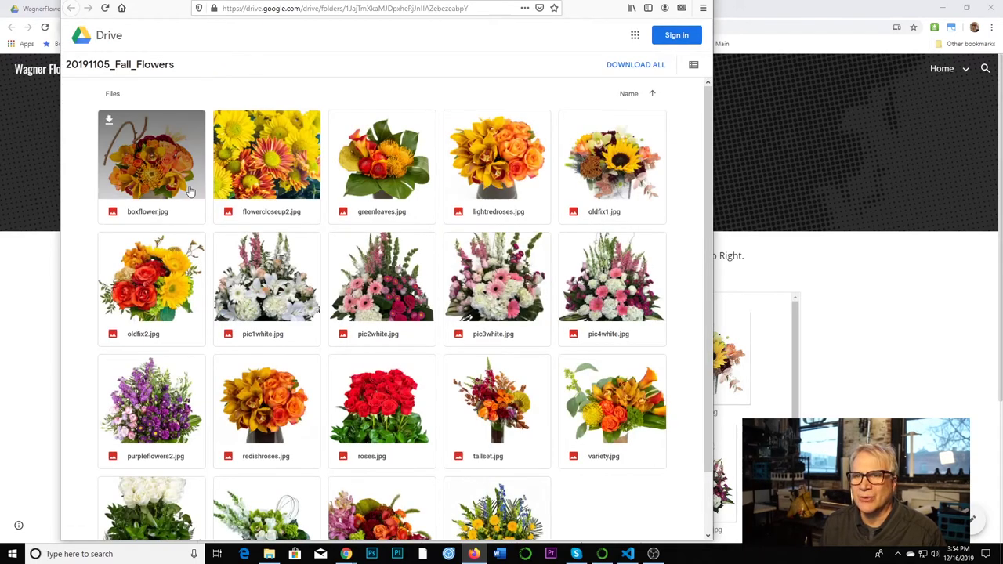
{"action": "left_click", "coordinate": [179, 183]}
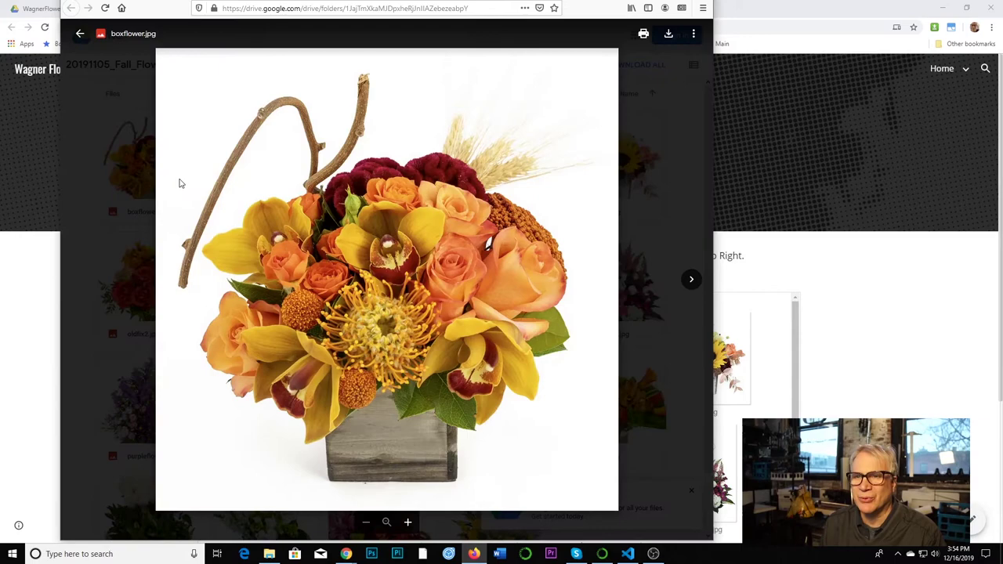
{"action": "left_click", "coordinate": [691, 280]}
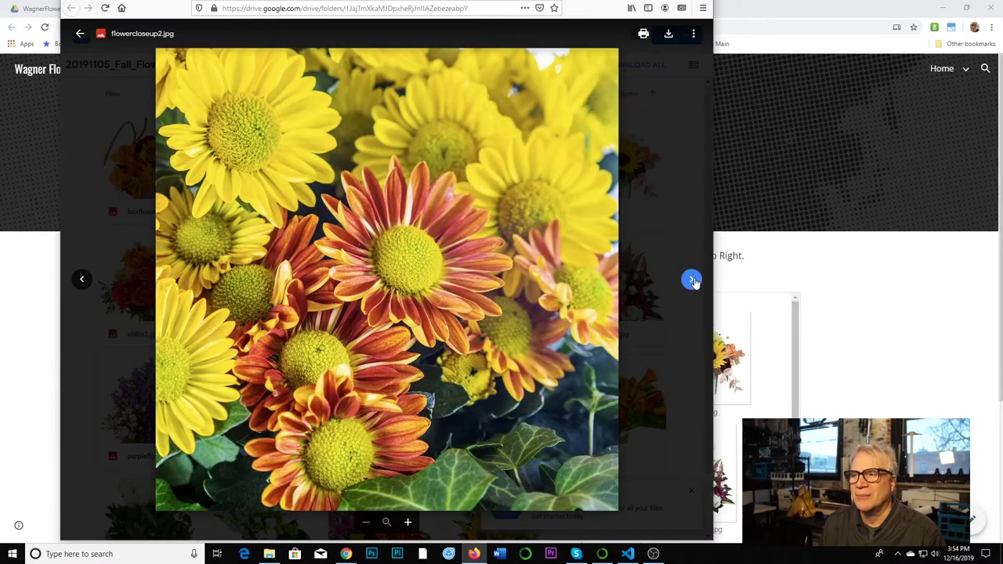
{"action": "left_click", "coordinate": [691, 279]}
{"action": "left_click", "coordinate": [691, 280]}
{"action": "left_click", "coordinate": [691, 280]}
{"action": "left_click", "coordinate": [691, 279]}
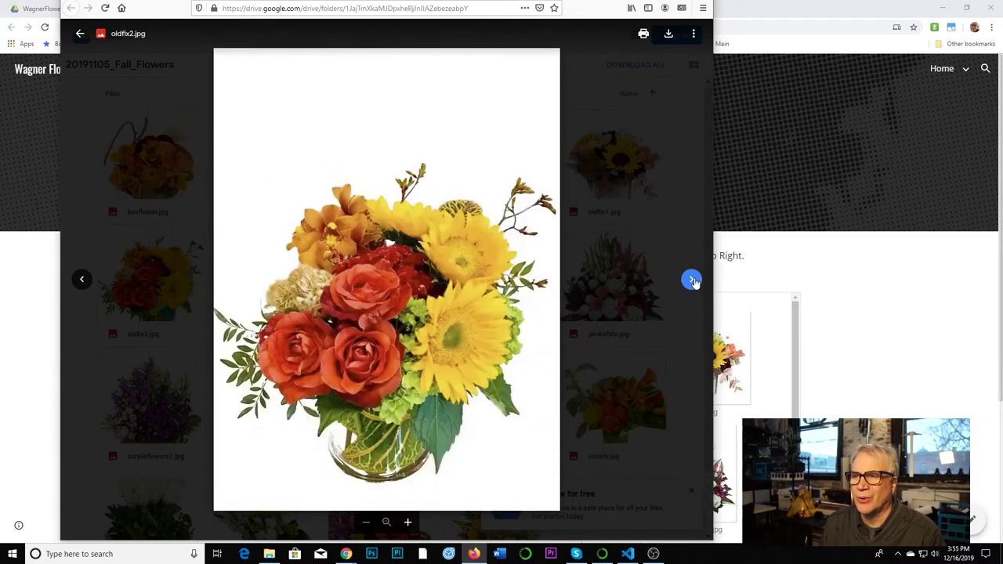
{"action": "left_click", "coordinate": [691, 279]}
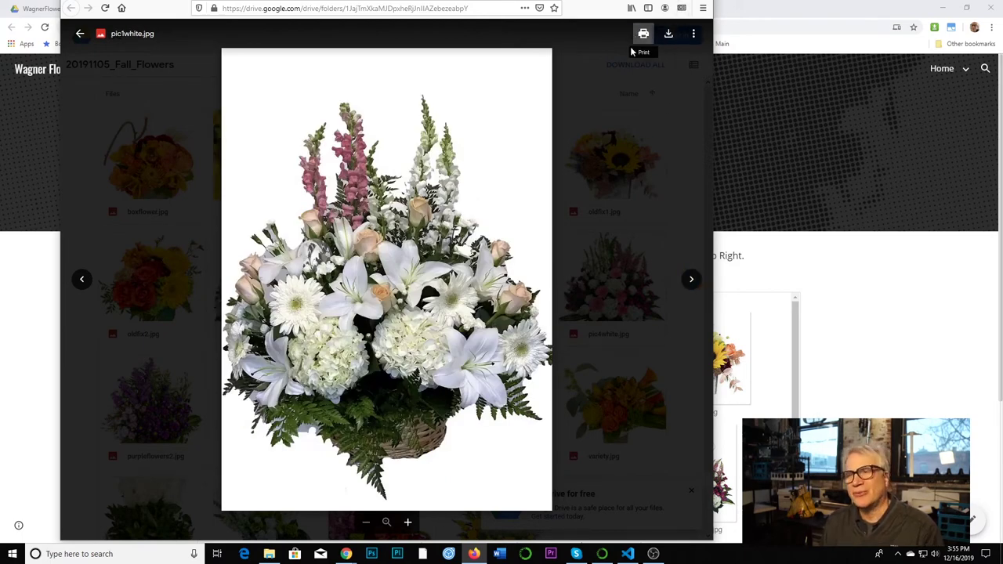
- Close the photo preview and scroll the folder grid back to the top
{"action": "left_click", "coordinate": [78, 36]}
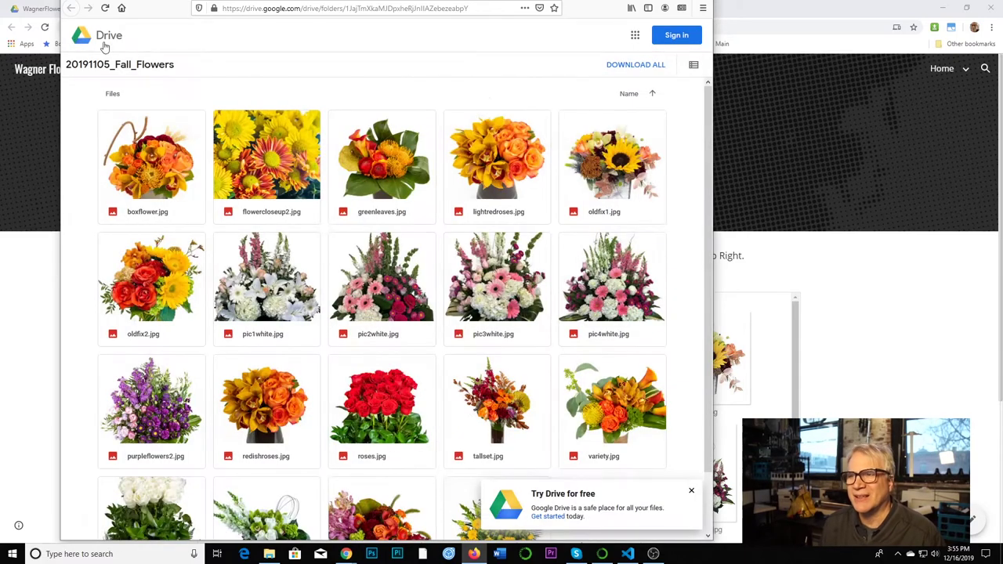
{"action": "scroll", "coordinate": [337, 145], "scroll_direction": "down", "scroll_amount": 2}
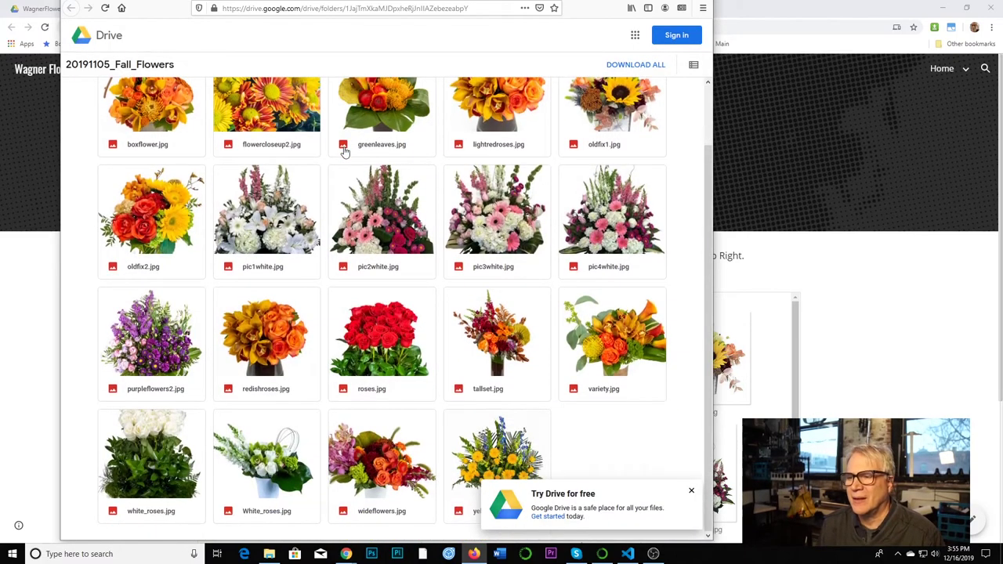
{"action": "scroll", "coordinate": [345, 154], "scroll_direction": "up", "scroll_amount": 2}
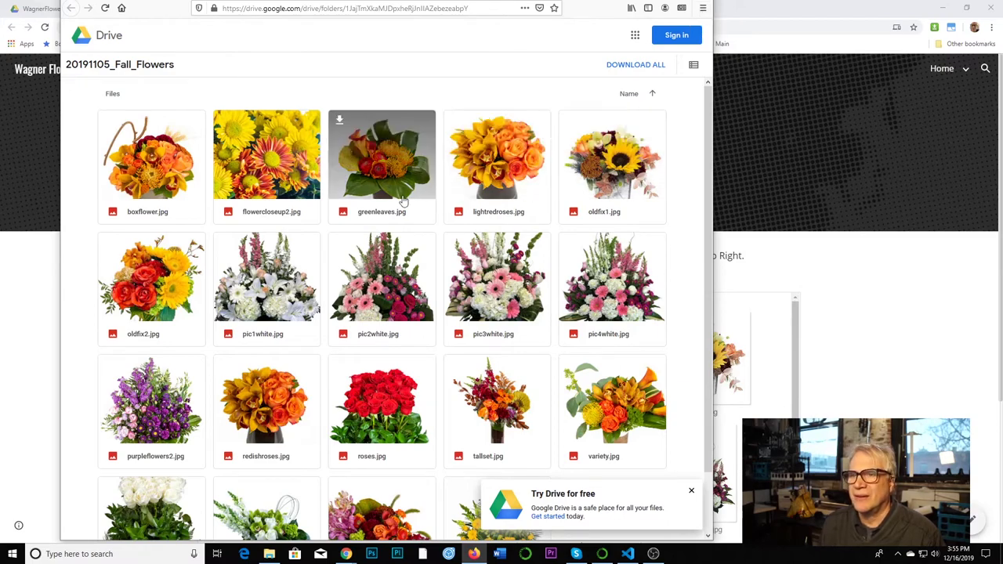
{"action": "left_click", "coordinate": [252, 166]}
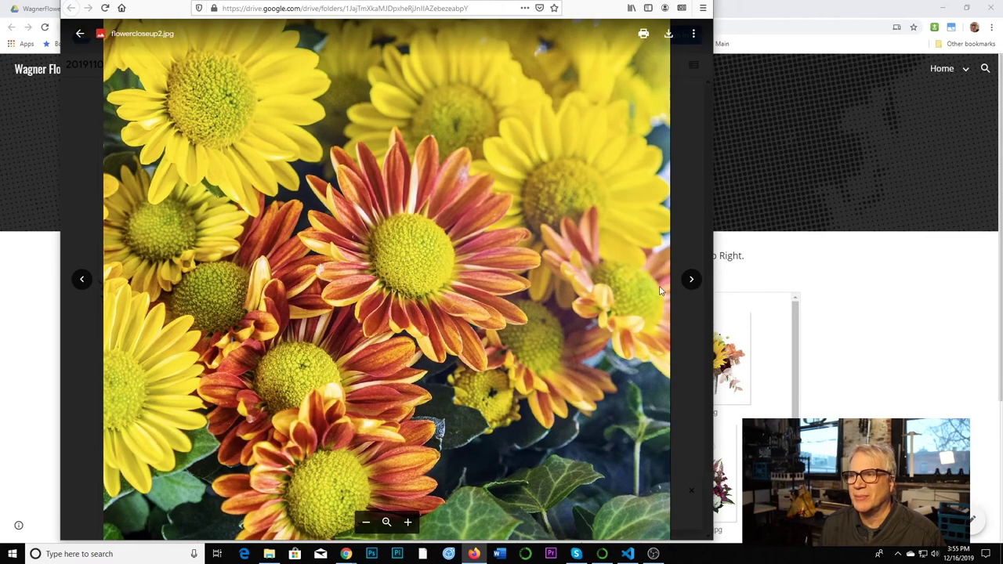
{"action": "left_click", "coordinate": [692, 280]}
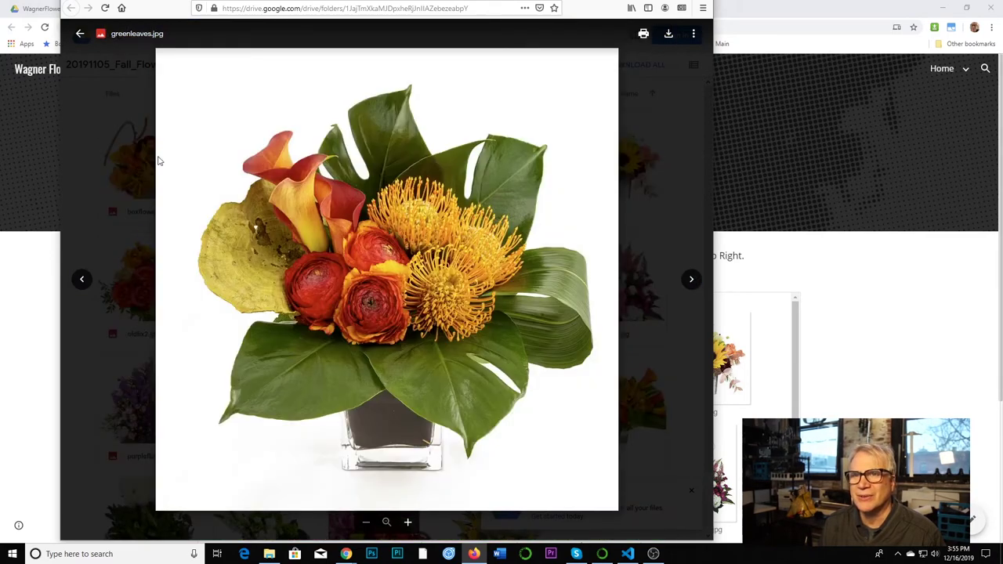
{"action": "left_click", "coordinate": [80, 34]}
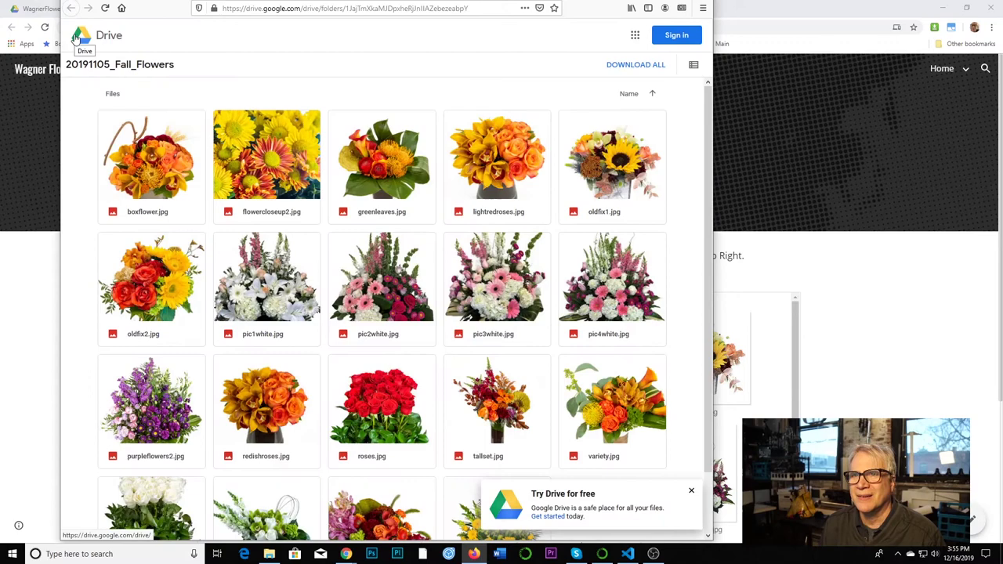
{"action": "left_click", "coordinate": [276, 201]}
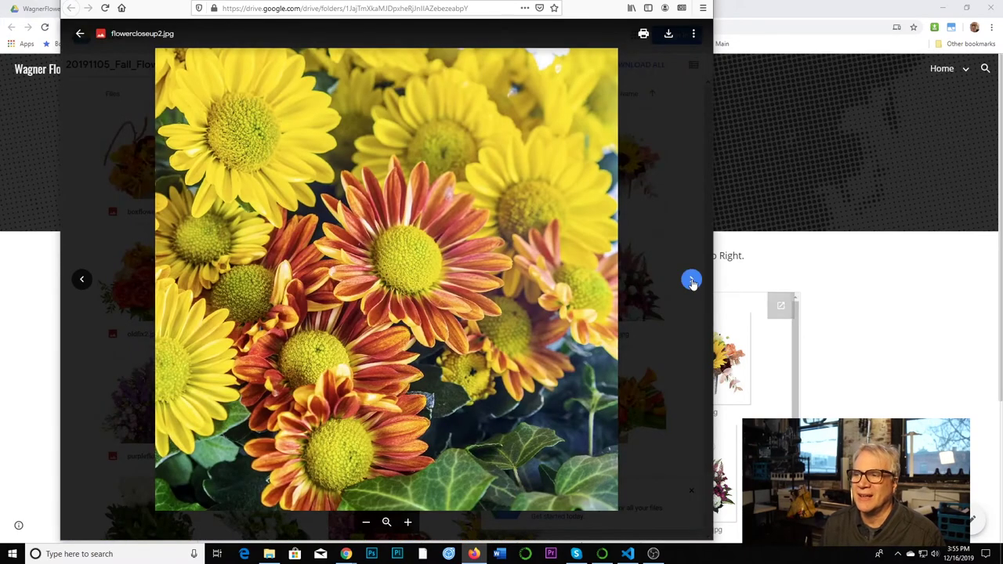
{"action": "left_click", "coordinate": [691, 279]}
{"action": "left_click", "coordinate": [81, 279]}
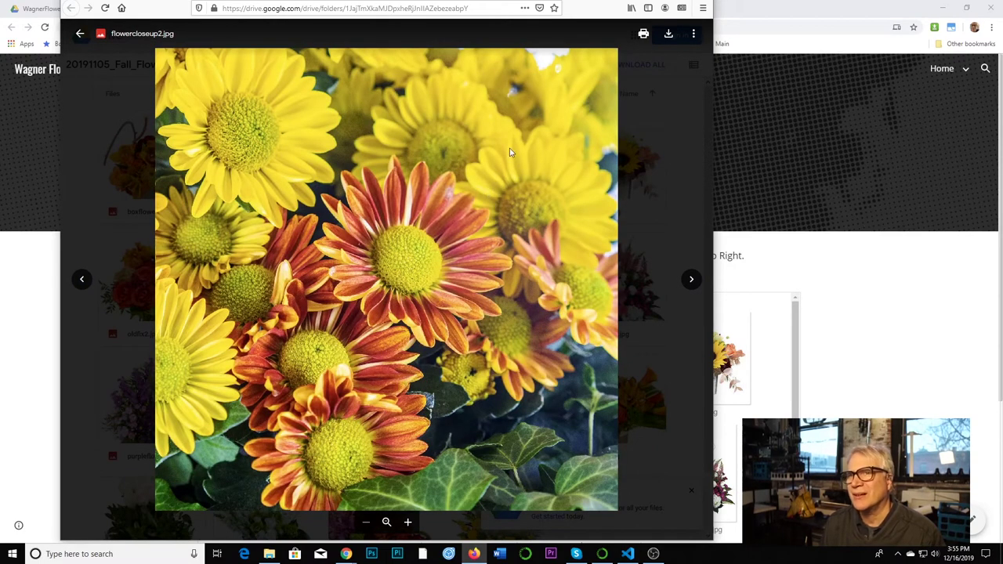
{"action": "left_click", "coordinate": [81, 34]}
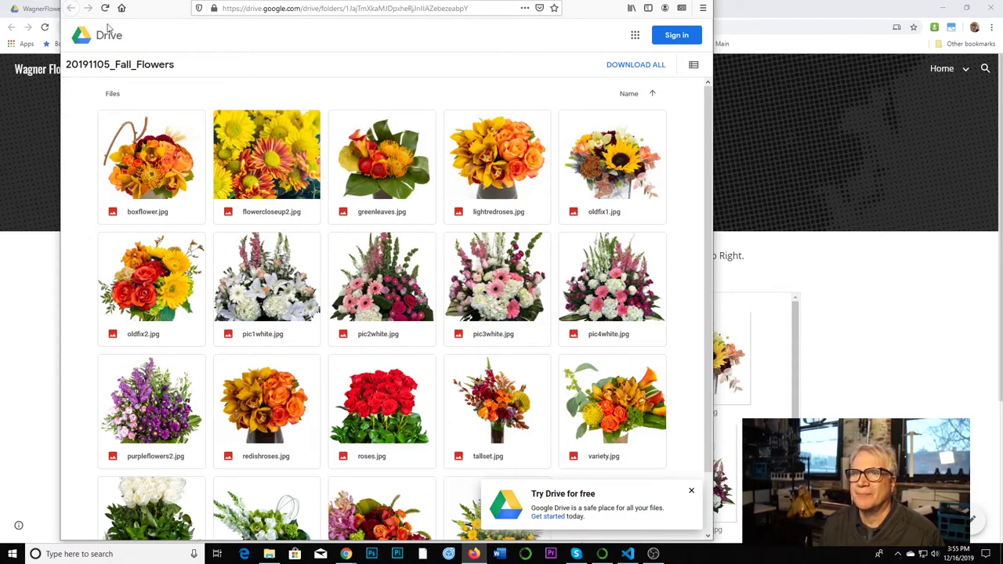
- Open flowercloseup2.jpg from the Autumn 2019 page, close the 20191105_Fall_Flowers tab, and minimize Firefox
{"action": "left_click_drag", "start_coordinate": [587, 16], "coordinate": [593, 42]}
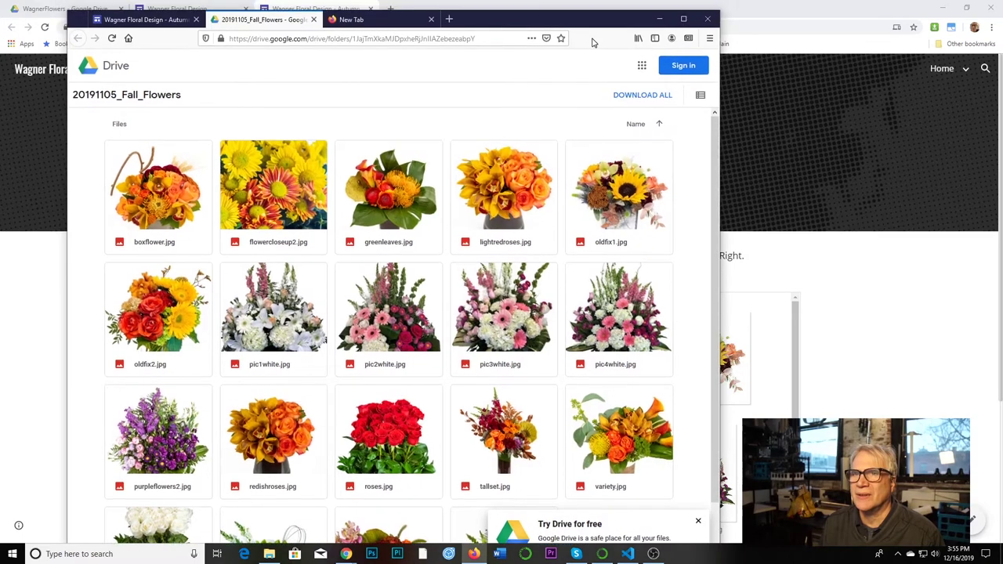
{"action": "left_click", "coordinate": [168, 19]}
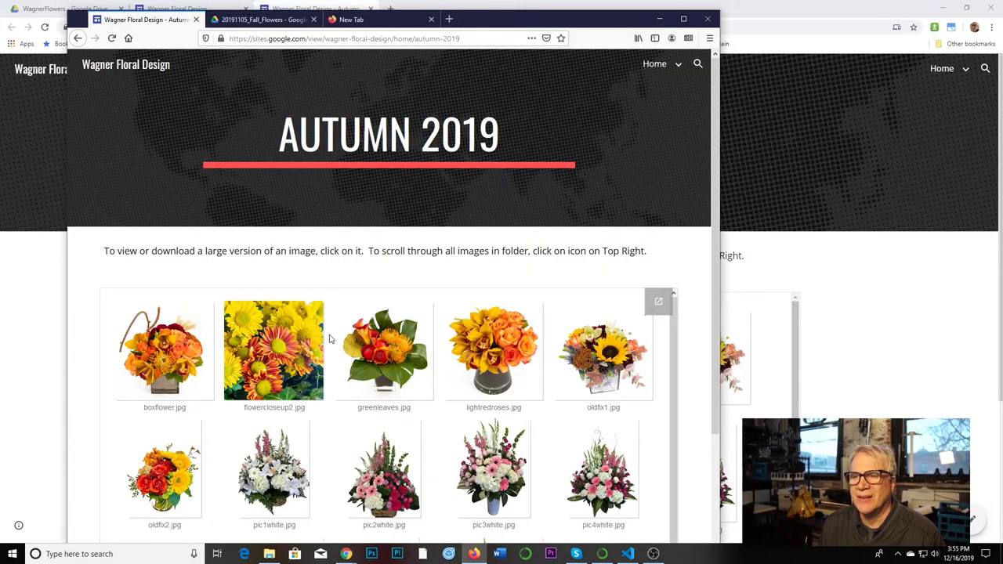
{"action": "left_click", "coordinate": [282, 357]}
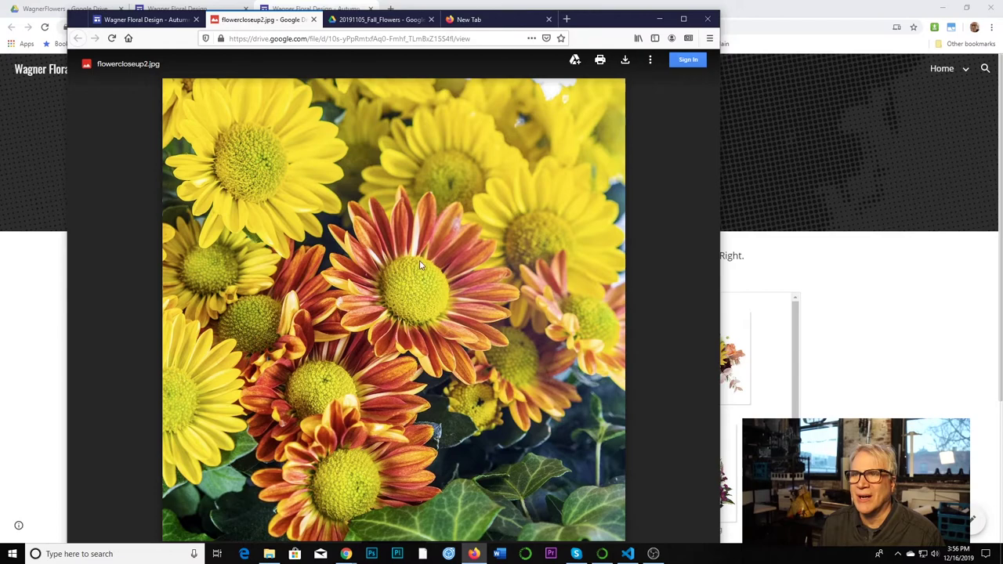
{"action": "left_click", "coordinate": [362, 19]}
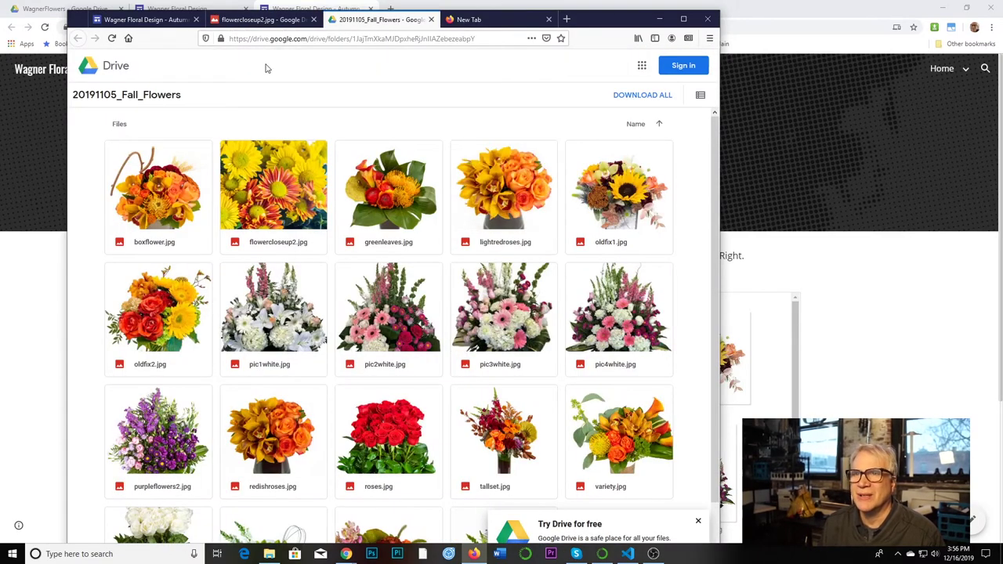
{"action": "left_click", "coordinate": [431, 19]}
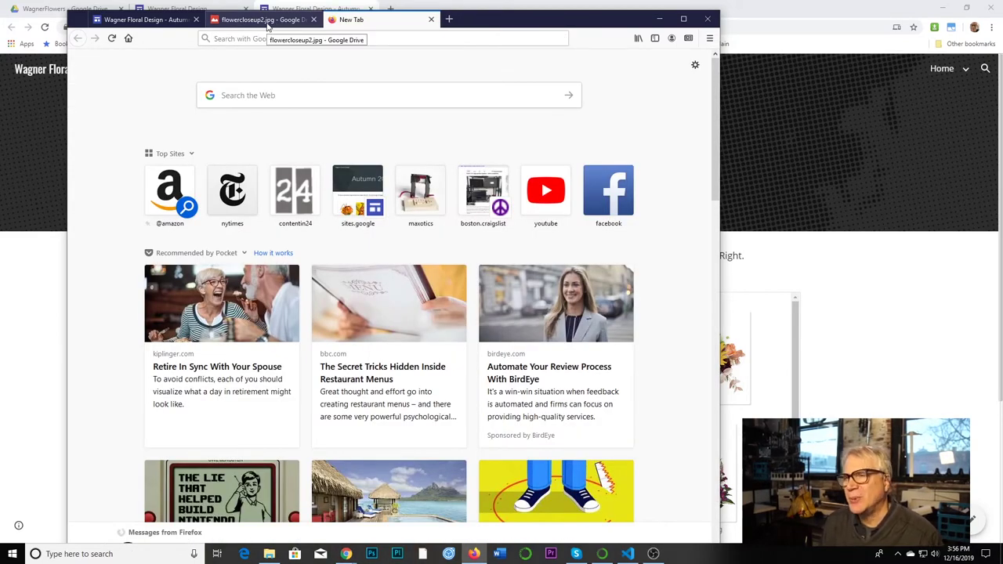
{"action": "left_click", "coordinate": [659, 19]}
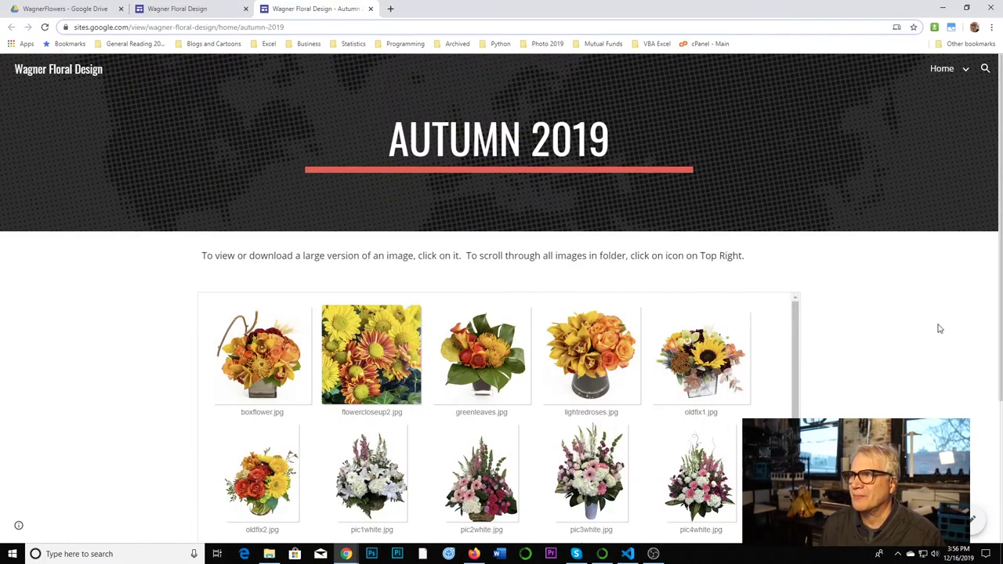
- Switch to Chrome's Wagner Floral Design tab to return to the Sites editor
{"action": "left_click", "coordinate": [213, 11]}
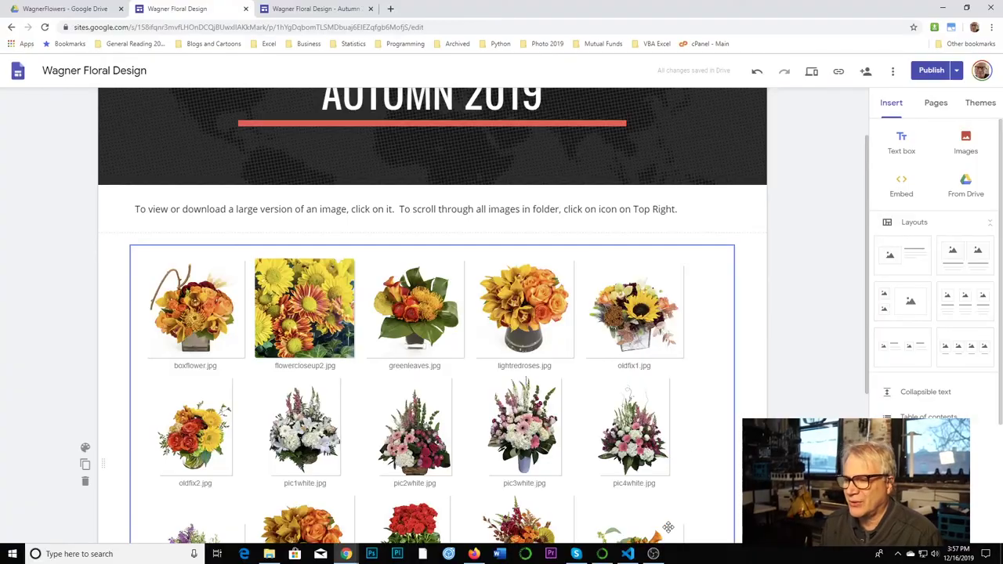
- Switch from the Sites editor to Visual Studio Code showing drive_list_allfolders.py
{"action": "left_click", "coordinate": [627, 553]}
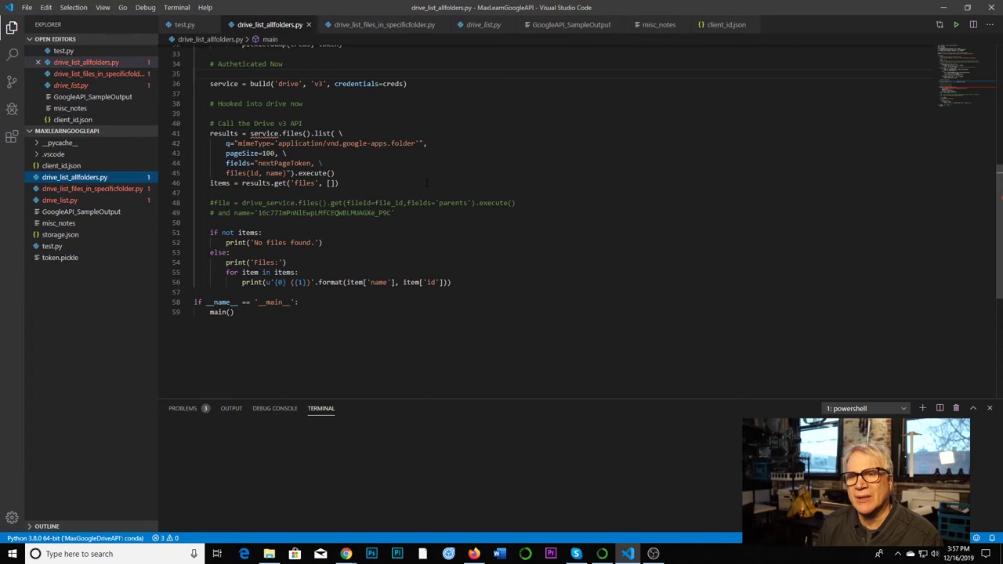
- Open drive_list_files_in_specificfolder.py, whose query lists image/jpeg files in one parent folder
{"action": "left_click", "coordinate": [115, 190]}
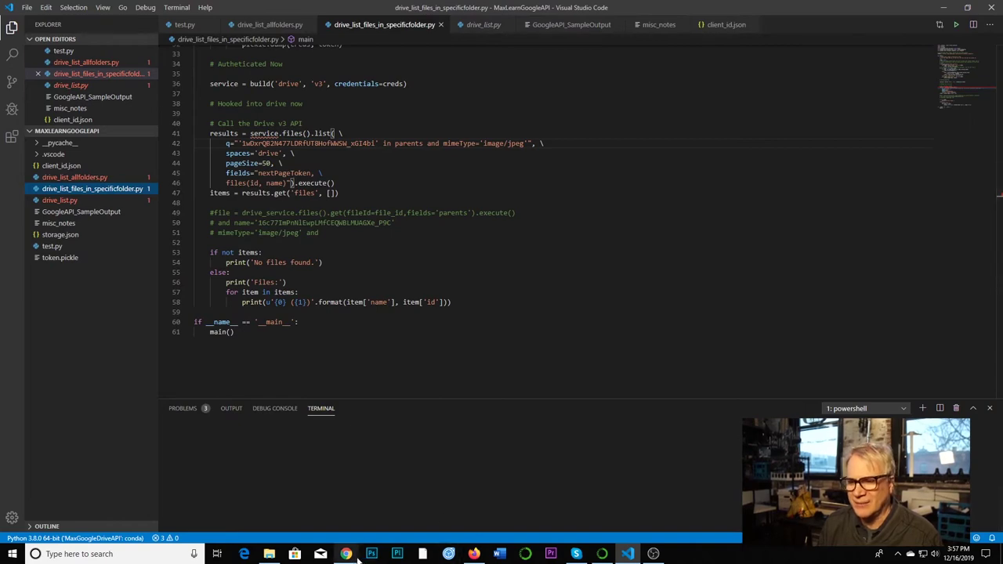
- In Firefox, select the file ID in flowercloseup2.jpg's web address, then minimize the browser
{"action": "left_click", "coordinate": [474, 553]}
{"action": "left_click", "coordinate": [277, 24]}
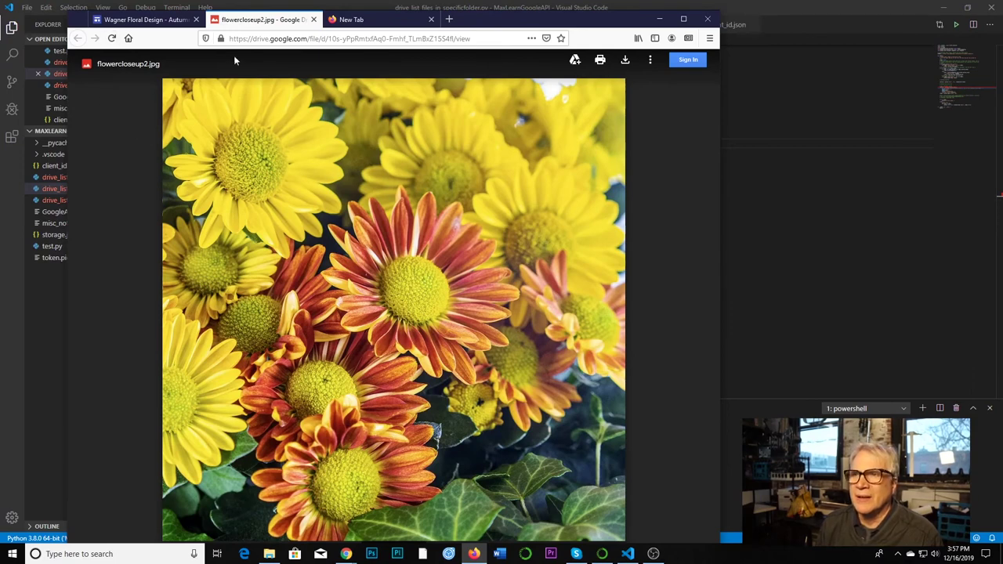
{"action": "left_click_drag", "start_coordinate": [328, 38], "coordinate": [453, 38]}
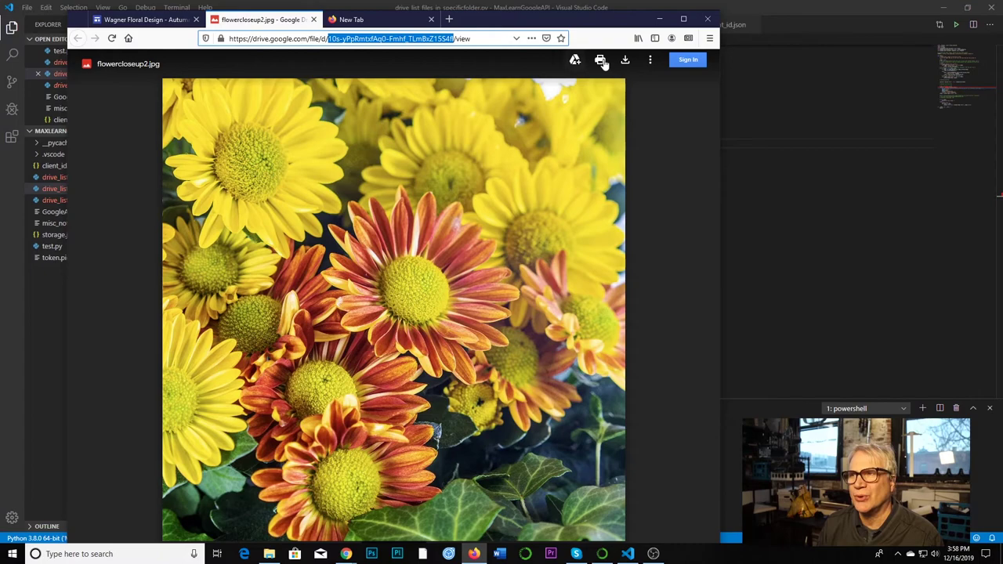
{"action": "left_click", "coordinate": [659, 18]}
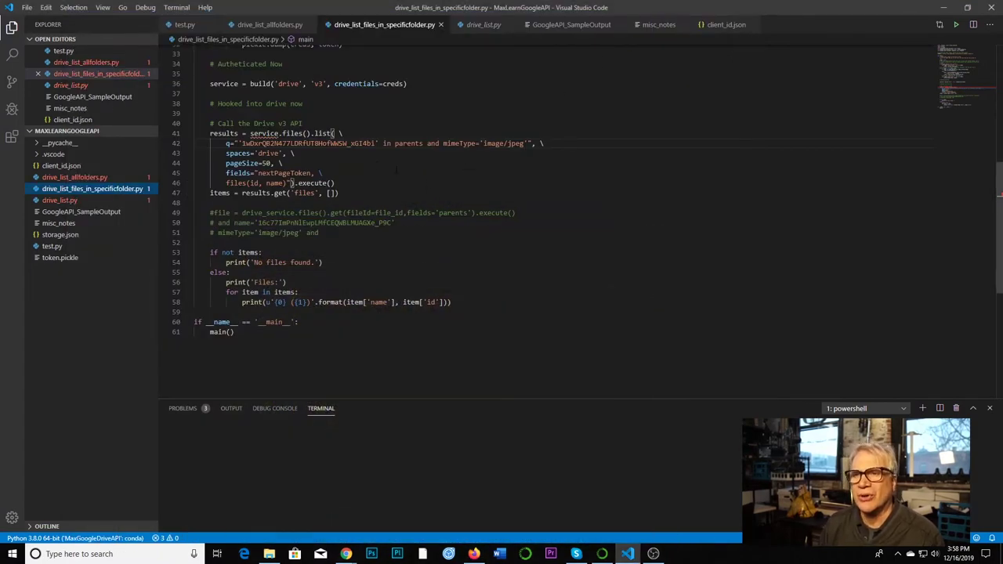
- Scroll through drive_list_files_in_specificfolder.py to review its folder query
{"action": "scroll", "coordinate": [339, 110], "scroll_direction": "up", "scroll_amount": 11}
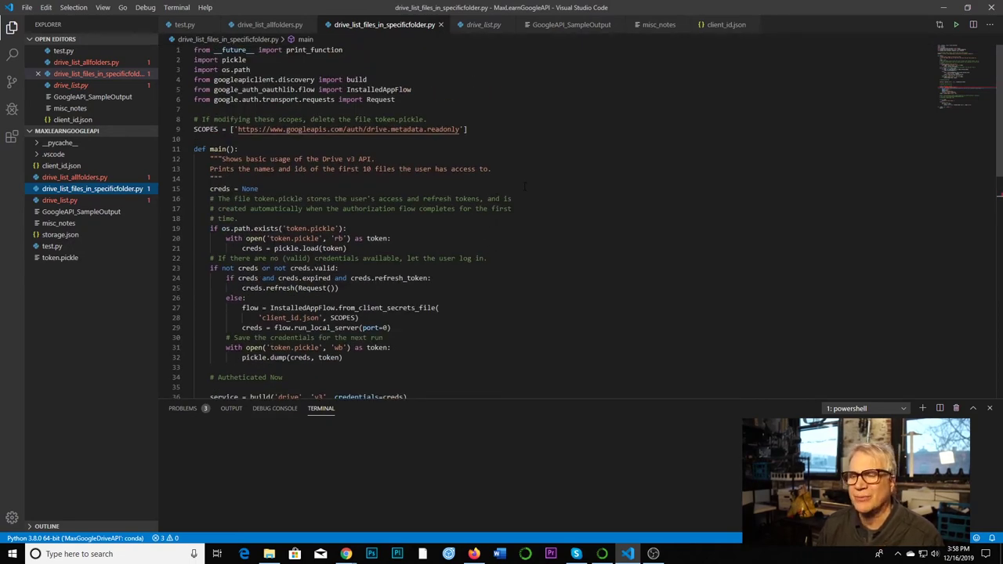
{"action": "scroll", "coordinate": [524, 186], "scroll_direction": "down", "scroll_amount": 6}
{"action": "scroll", "coordinate": [473, 187], "scroll_direction": "down", "scroll_amount": 3}
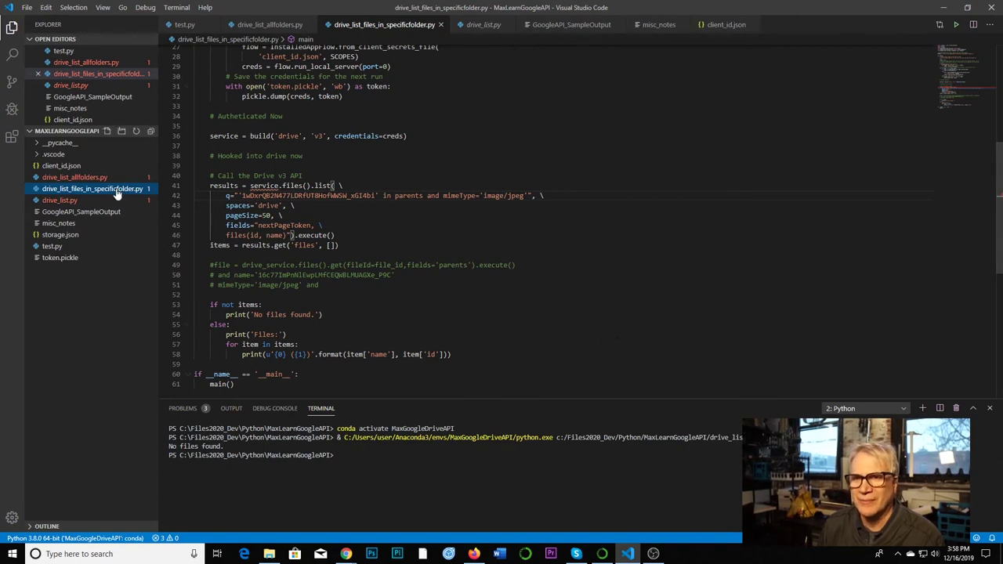
- Run drive_list_allfolders.py to list Drive folders with IDs, then reopen drive_list_files_in_specificfolder.py
{"action": "left_click", "coordinate": [88, 177]}
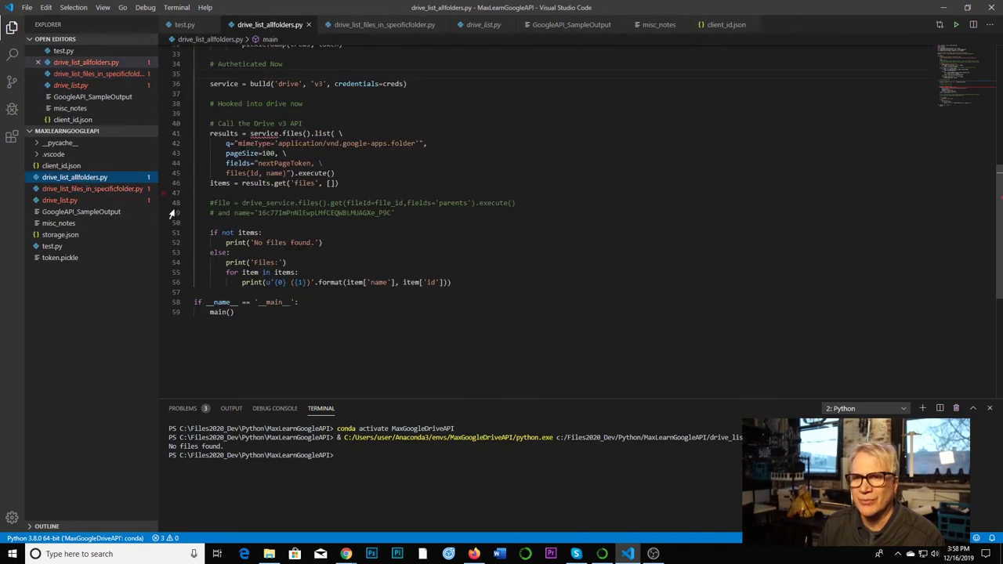
{"action": "left_click", "coordinate": [956, 24]}
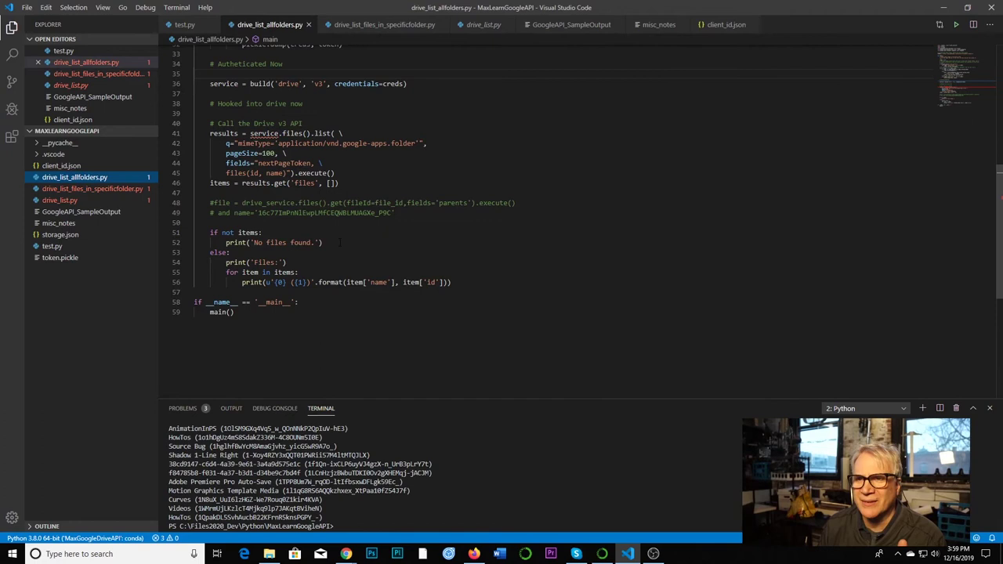
{"action": "left_click", "coordinate": [114, 189]}
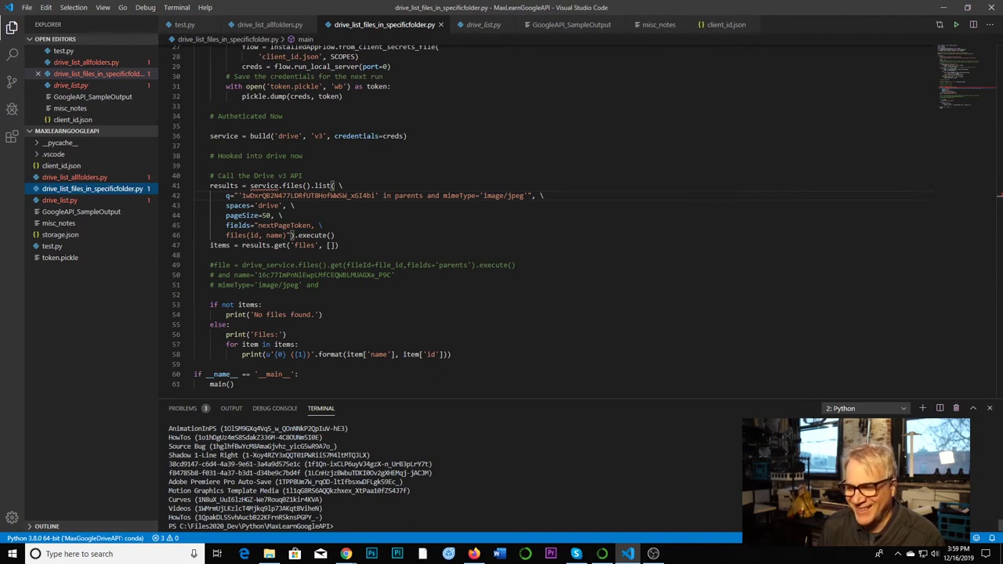
{"action": "mouse_move", "coordinate": [472, 557]}
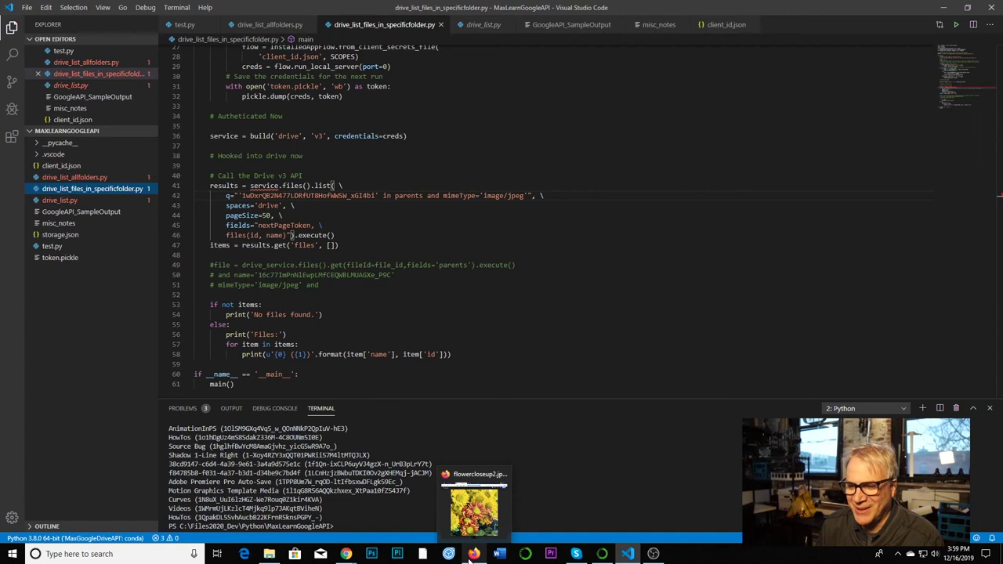
{"action": "mouse_move", "coordinate": [346, 553]}
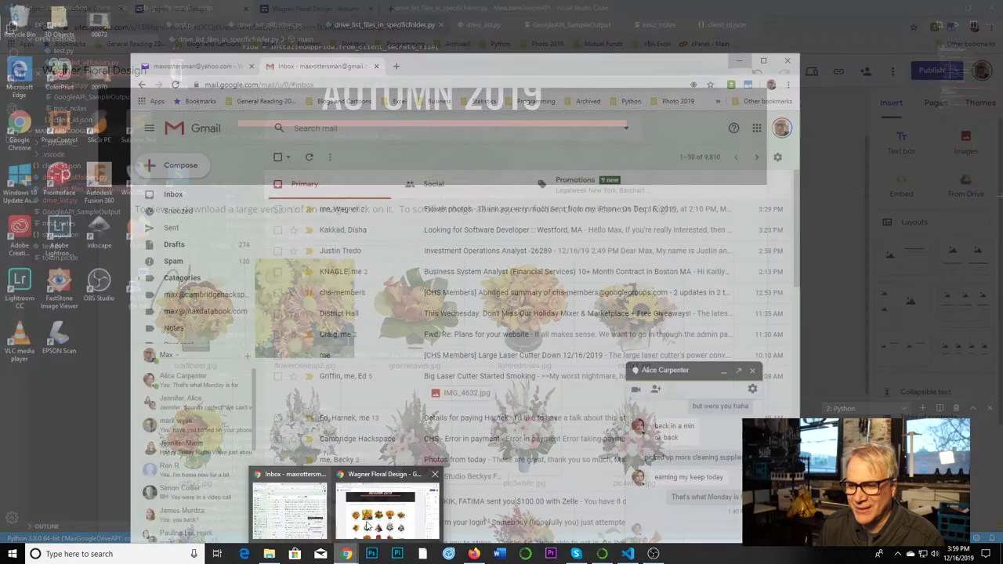
- View the published Autumn 2019 page, then load My Drive by entering 'drive' in the address bar
{"action": "left_click", "coordinate": [367, 526]}
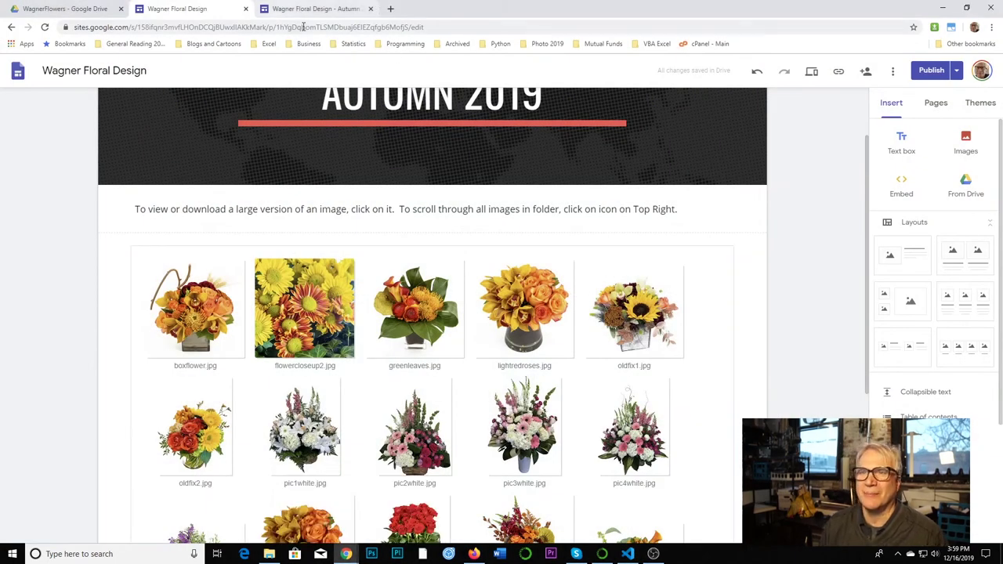
{"action": "left_click", "coordinate": [361, 12]}
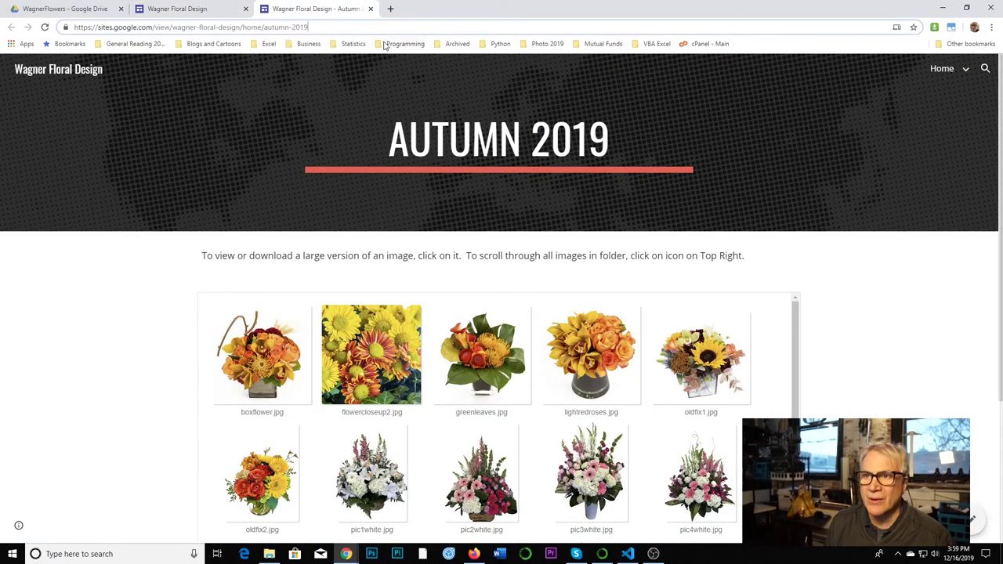
{"action": "left_click", "coordinate": [369, 28]}
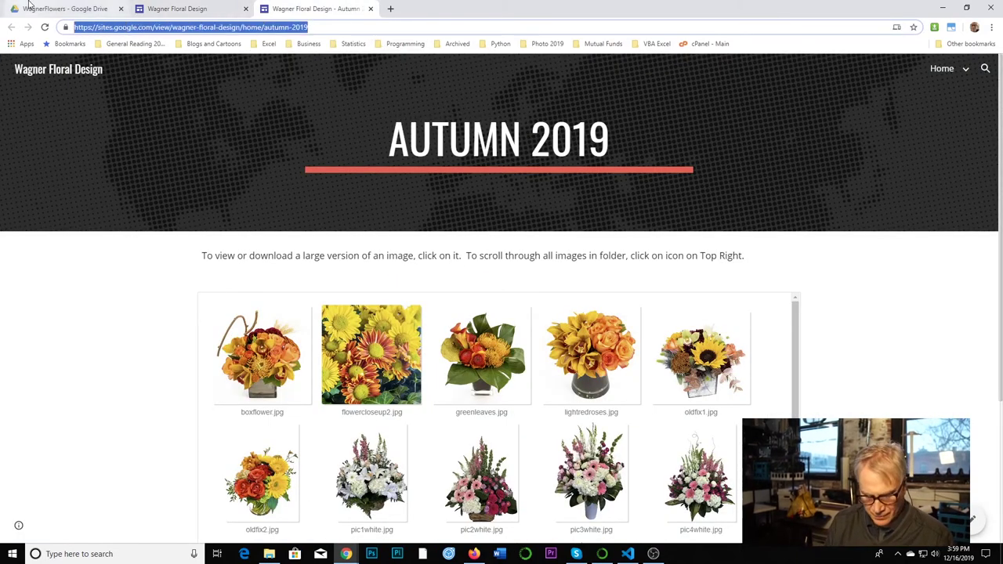
{"action": "type", "text": "drive"}
{"action": "key", "text": "Return"}
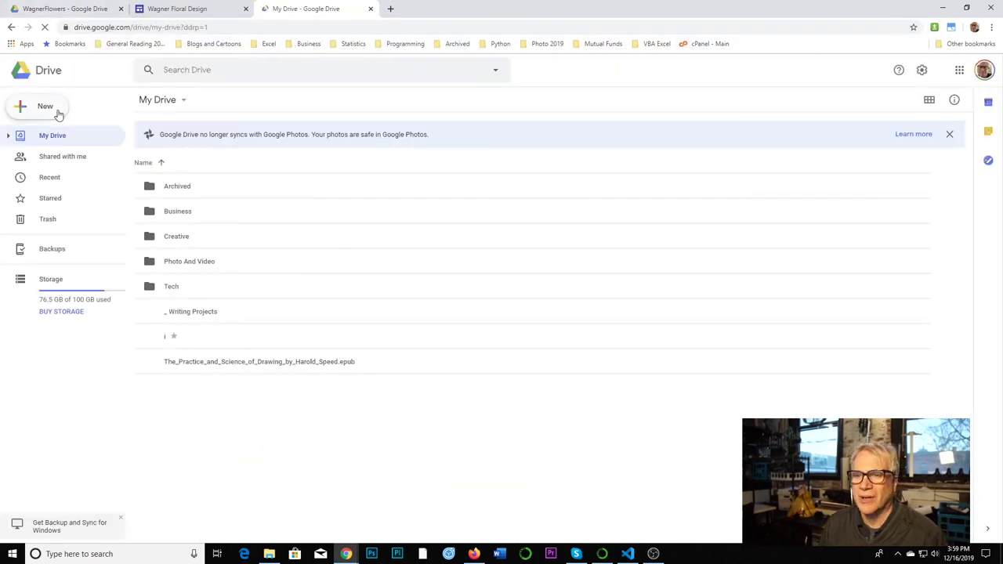
- Open Photo And Video > Product Photography > WagnerFlowers > 20191106_Thanksgiving and select its folder ID
{"action": "double_click", "coordinate": [190, 267]}
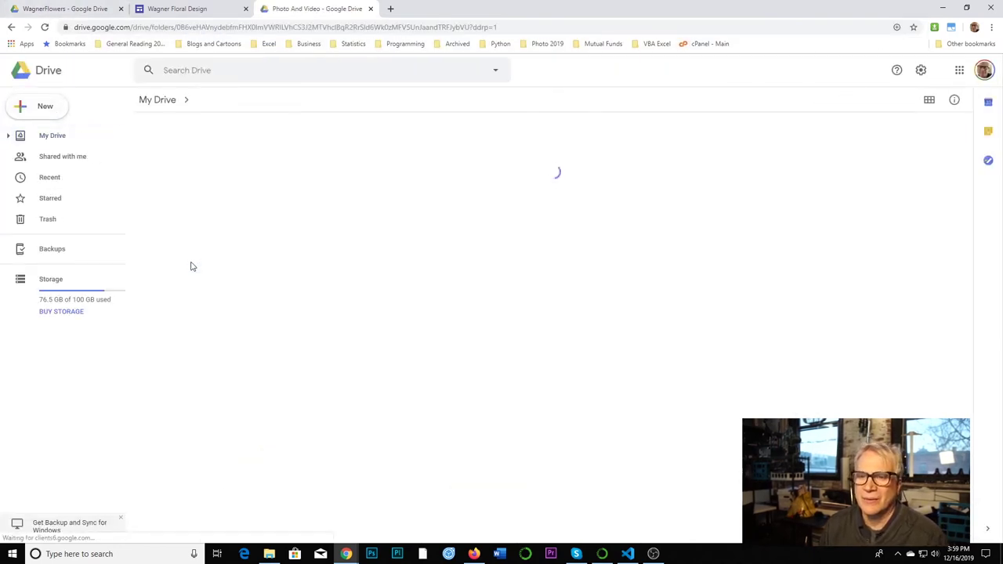
{"action": "left_click", "coordinate": [189, 382]}
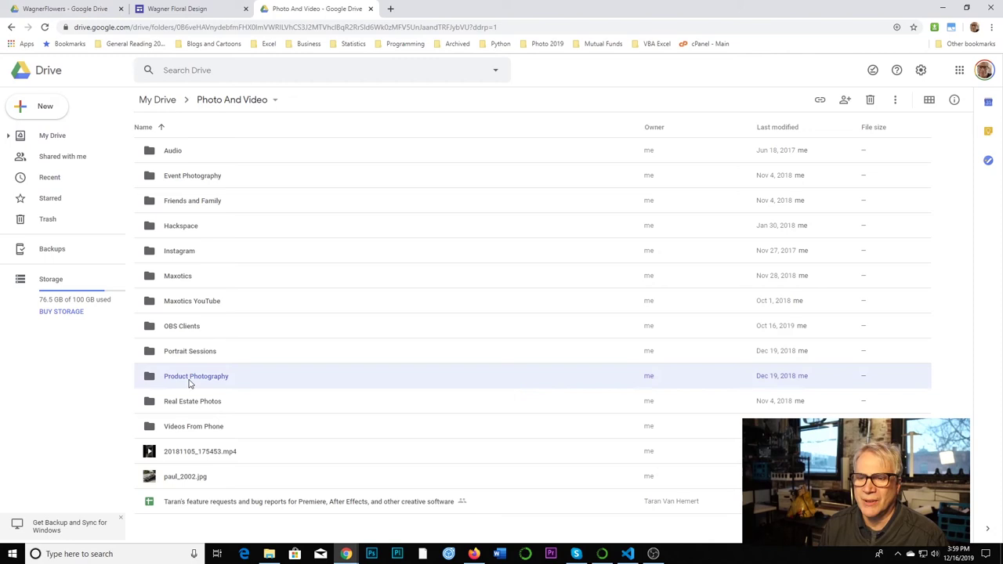
{"action": "double_click", "coordinate": [188, 382]}
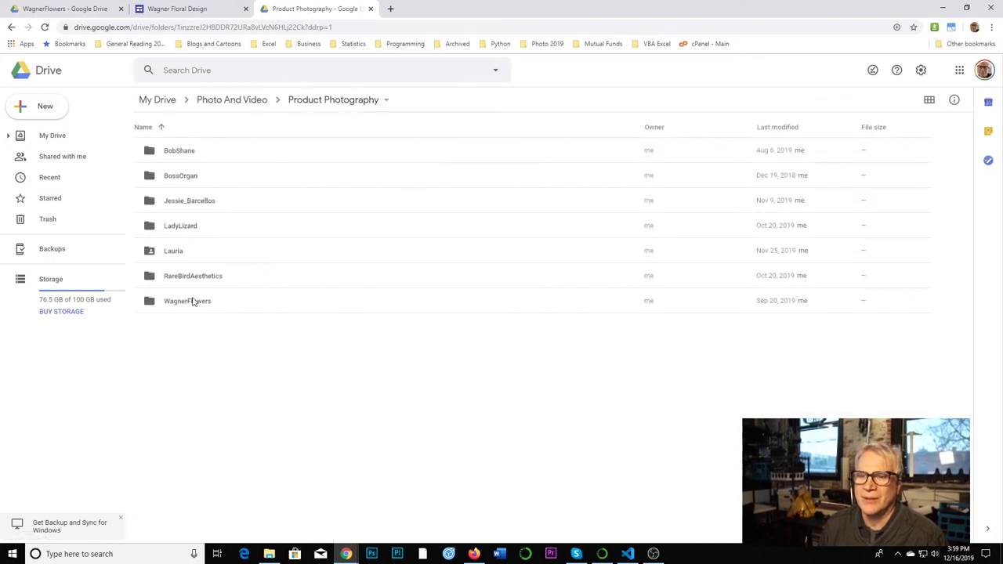
{"action": "double_click", "coordinate": [192, 304]}
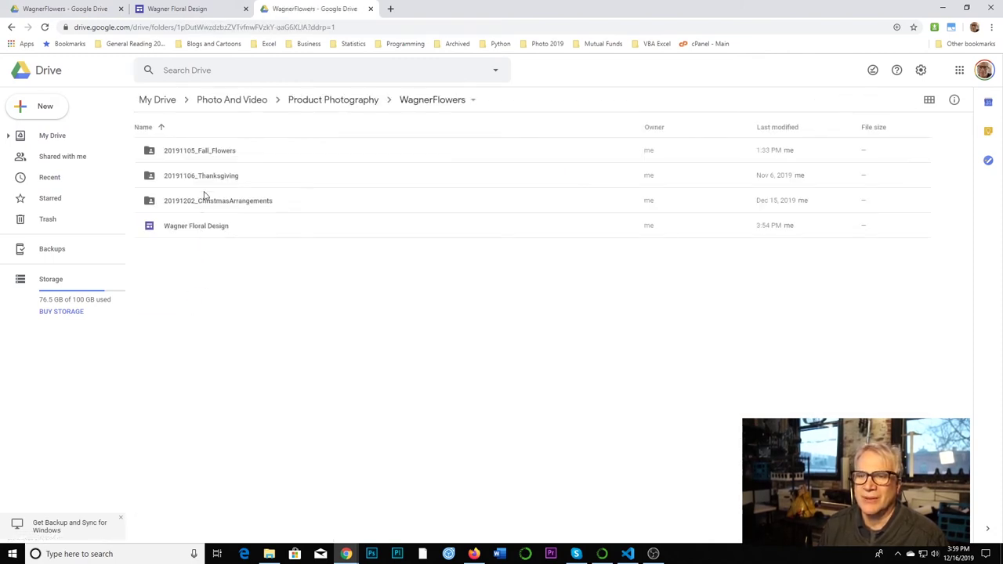
{"action": "double_click", "coordinate": [210, 181]}
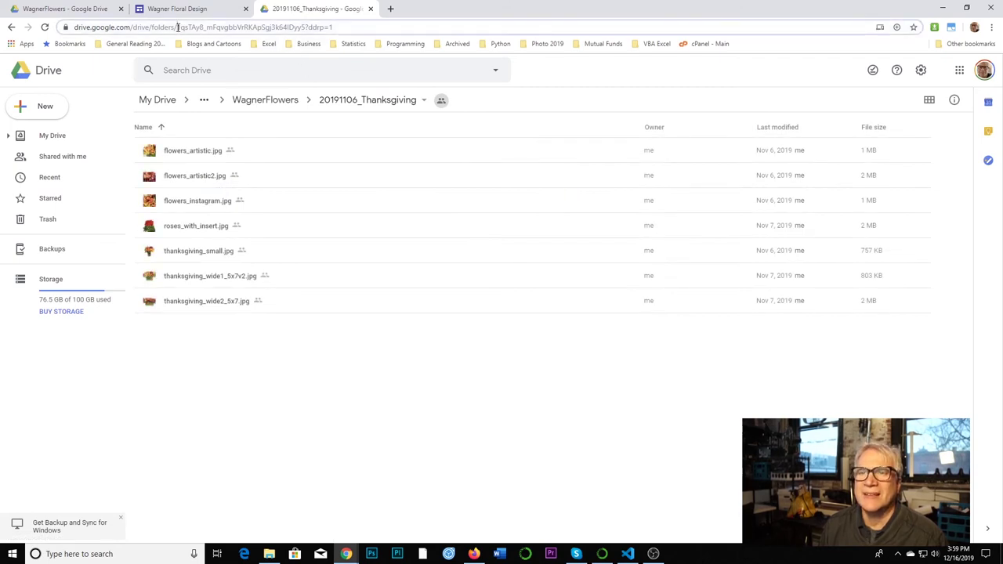
{"action": "left_click_drag", "start_coordinate": [177, 27], "coordinate": [306, 27]}
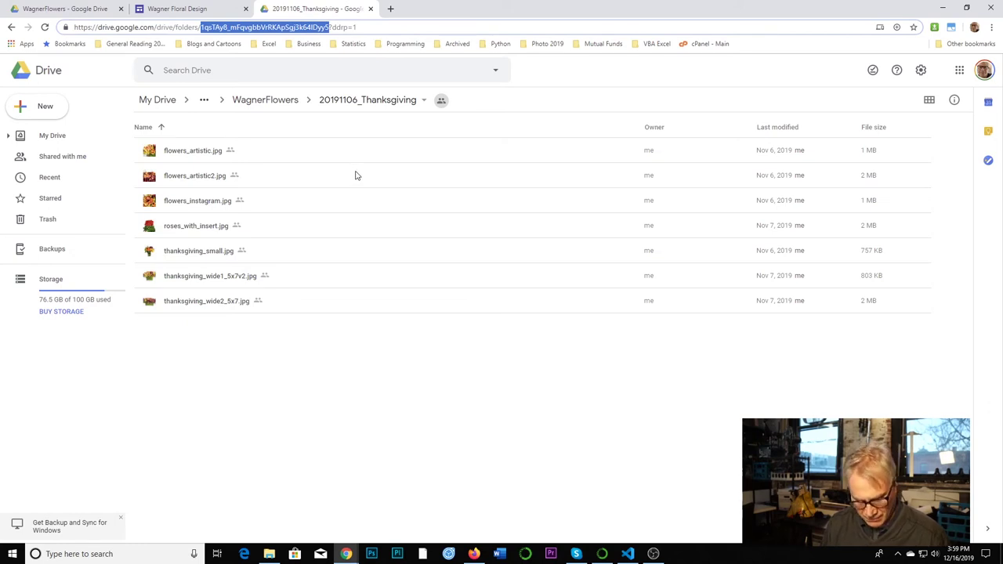
{"action": "left_click", "coordinate": [625, 553]}
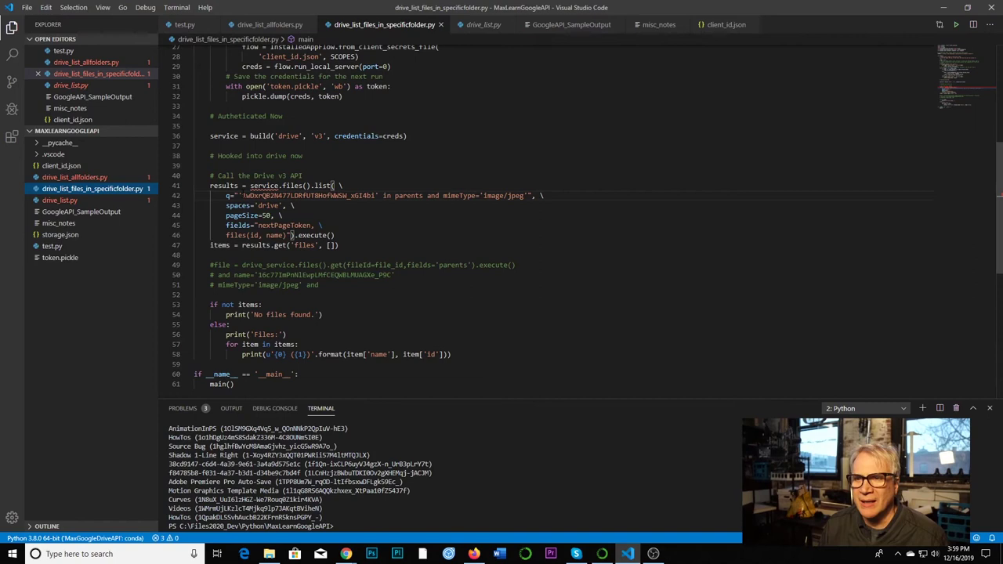
- Paste the Thanksgiving folder ID over the old ID on line 42 and kill the old terminal
{"action": "double_click", "coordinate": [305, 196]}
{"action": "left_click_drag", "start_coordinate": [242, 195], "coordinate": [376, 196]}
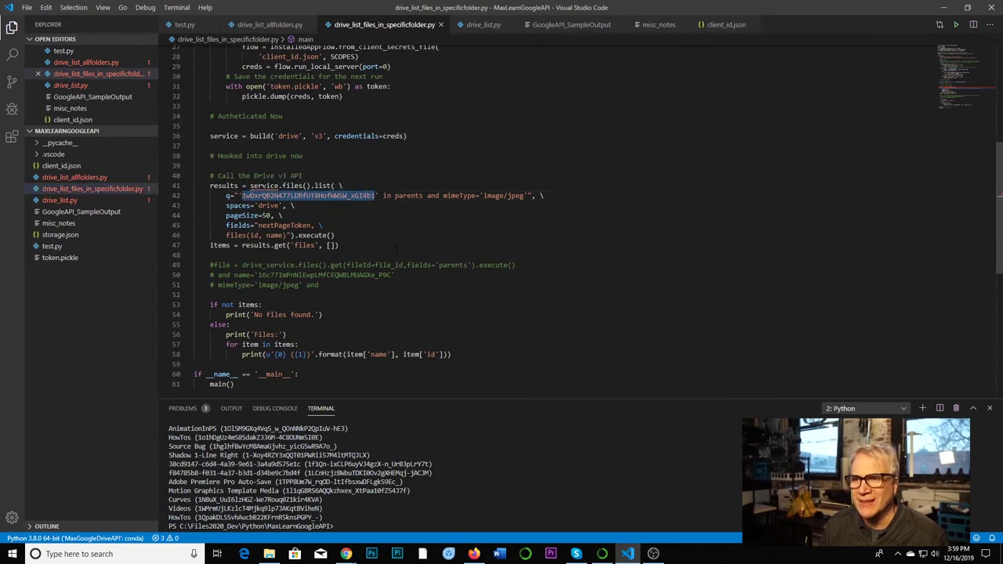
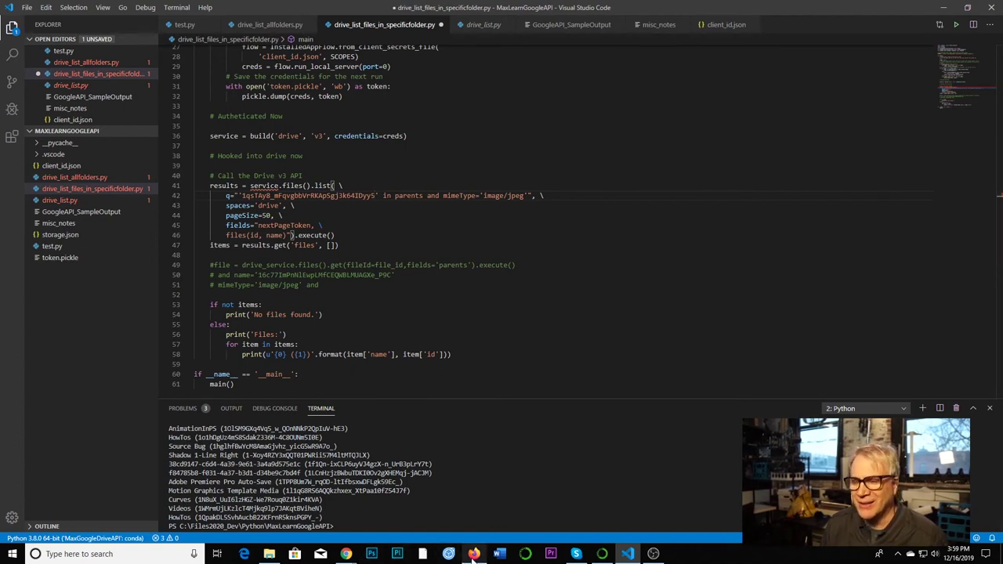
{"action": "mouse_move", "coordinate": [473, 553]}
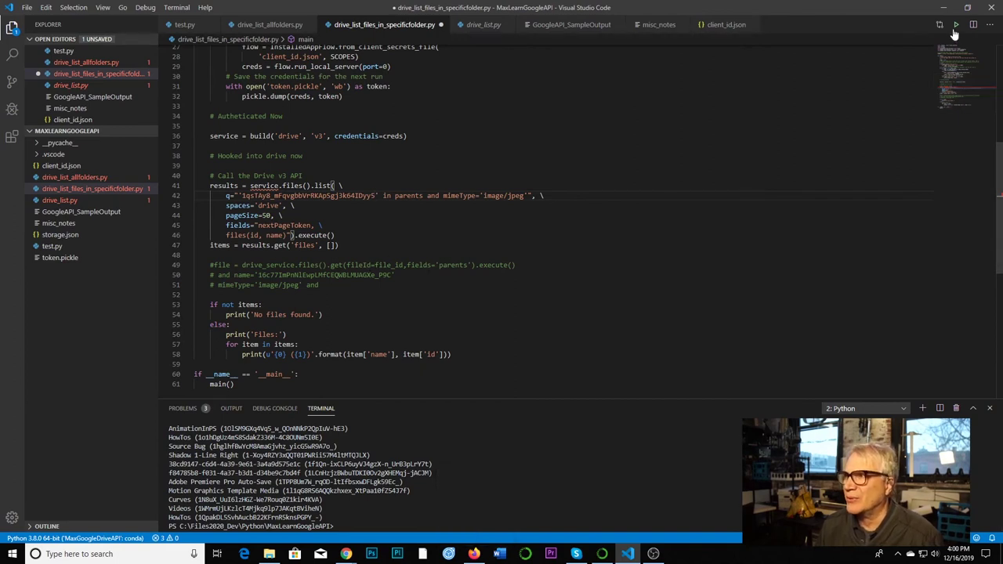
{"action": "left_click", "coordinate": [955, 411]}
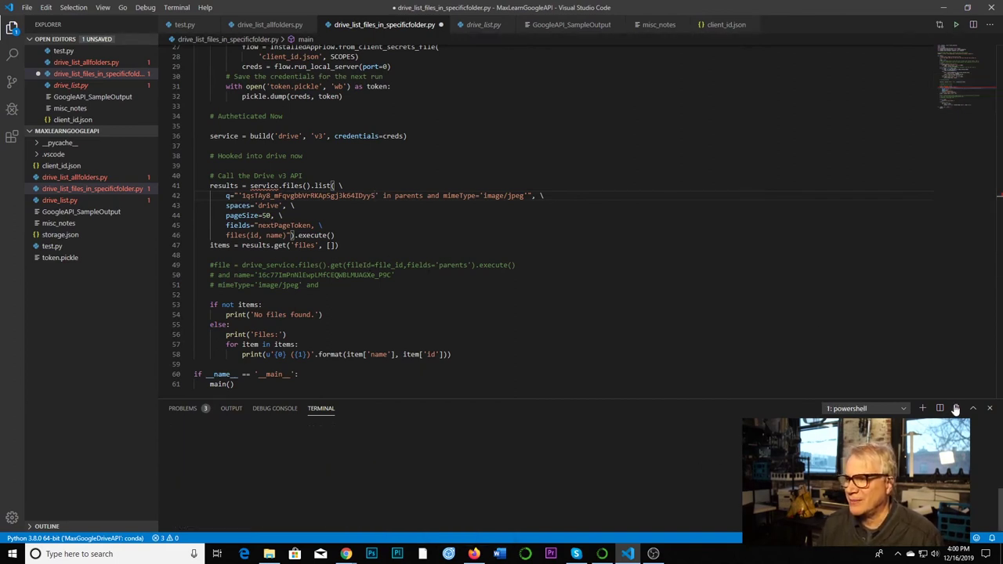
- Run the script to list the Thanksgiving JPEGs, such as roses_with_insert.jpg, then switch between scripts
{"action": "left_click", "coordinate": [955, 26]}
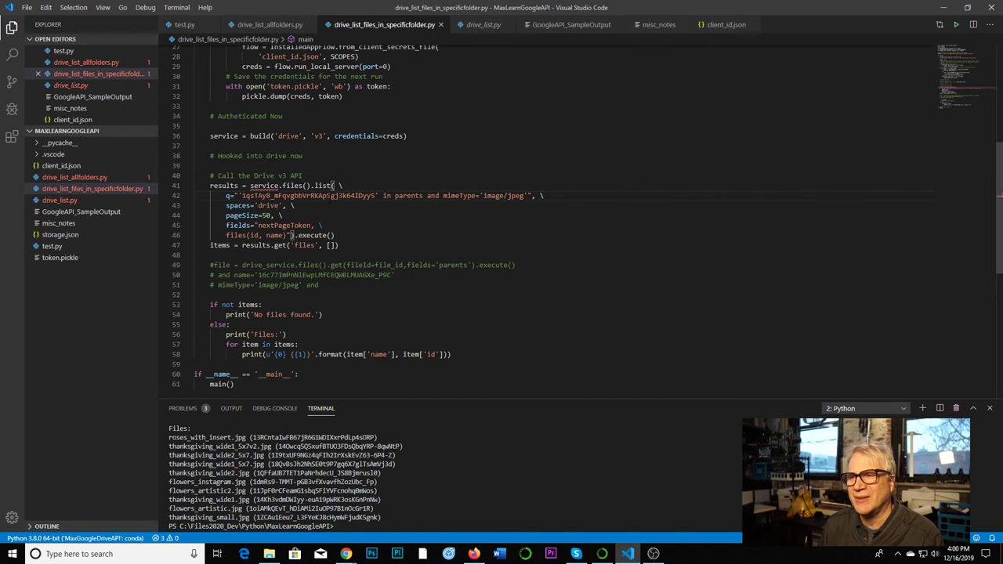
{"action": "left_click", "coordinate": [88, 189]}
{"action": "left_click", "coordinate": [83, 179]}
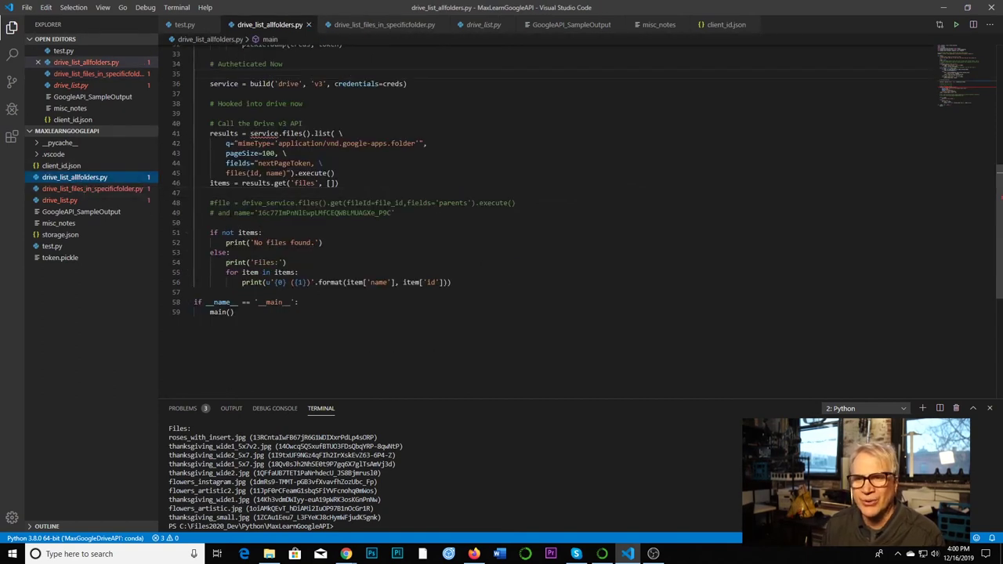
{"action": "left_click", "coordinate": [81, 191]}
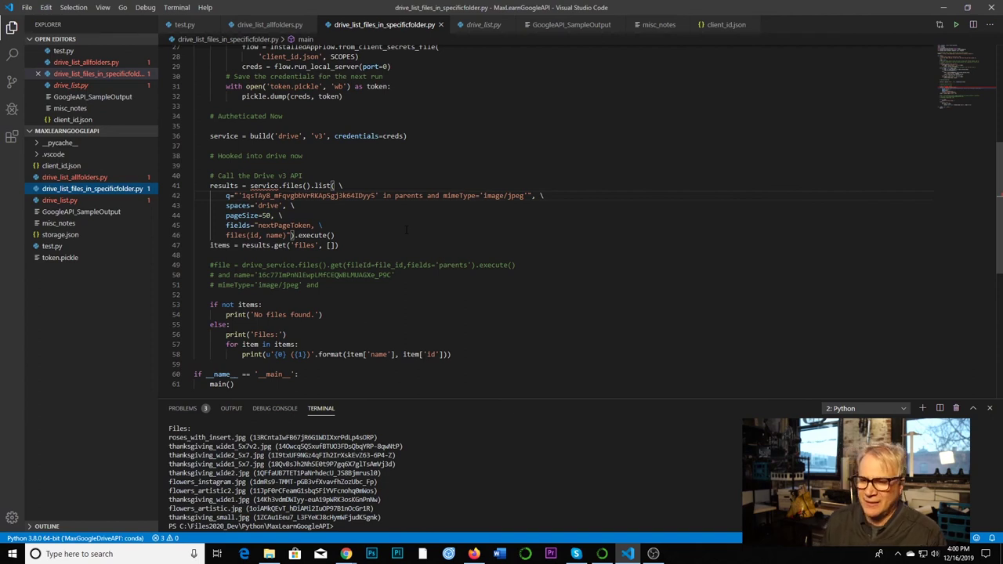
- Return Drive to WagnerFlowers, then open the Sites Insert > Embed dialog on its Embed code tab
{"action": "mouse_move", "coordinate": [350, 554]}
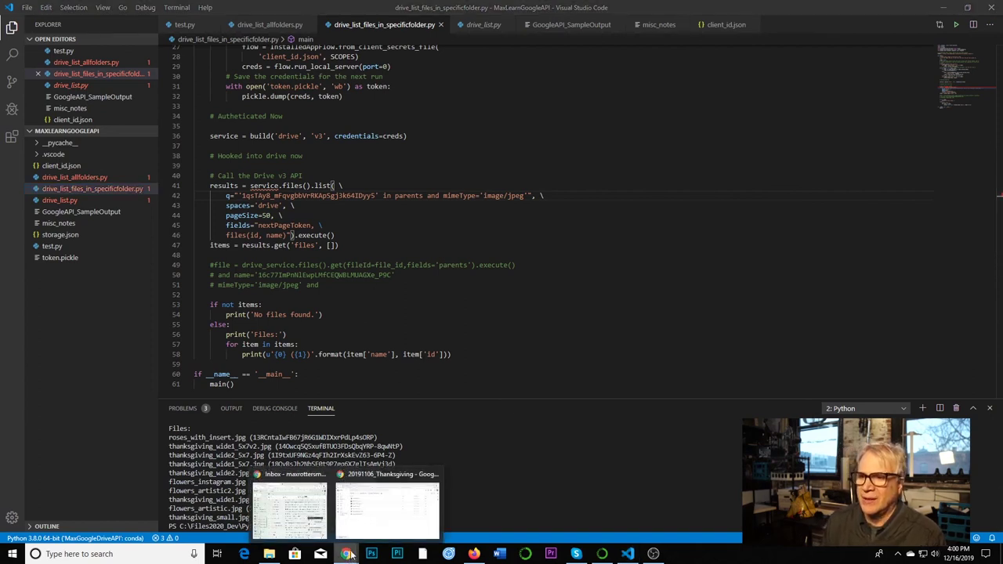
{"action": "left_click", "coordinate": [374, 525]}
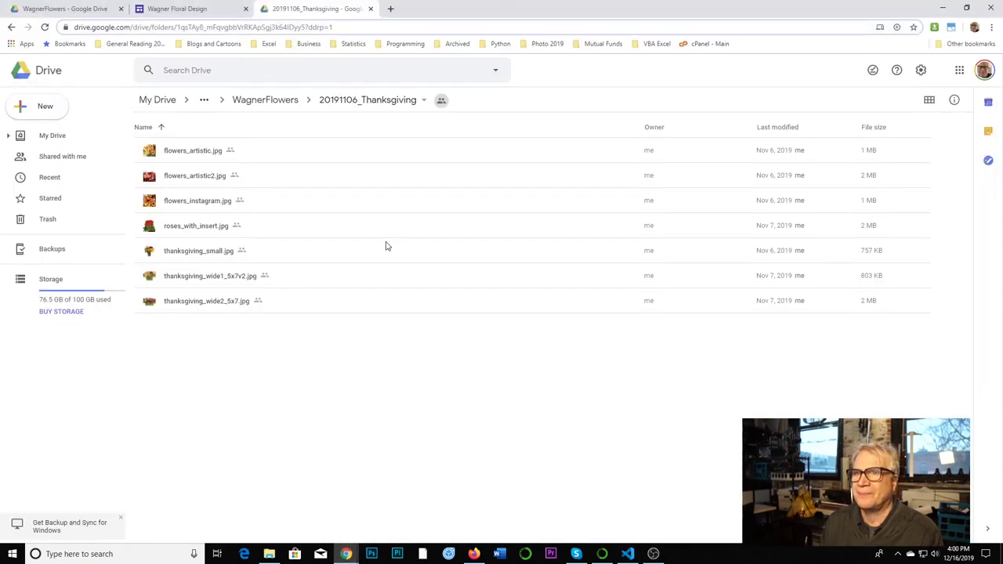
{"action": "left_click", "coordinate": [280, 103]}
{"action": "left_click", "coordinate": [199, 9]}
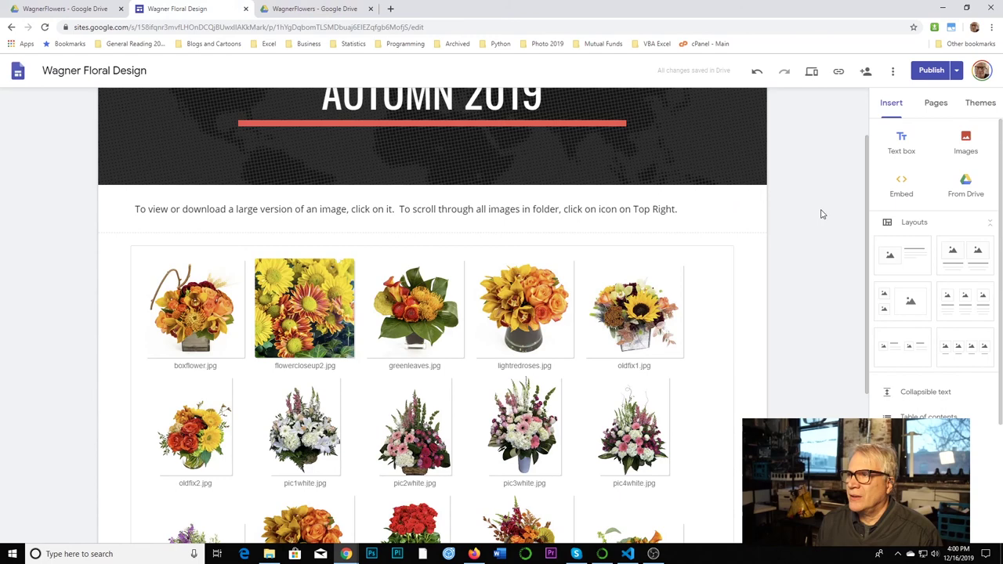
{"action": "left_click", "coordinate": [898, 190]}
{"action": "left_click", "coordinate": [422, 260]}
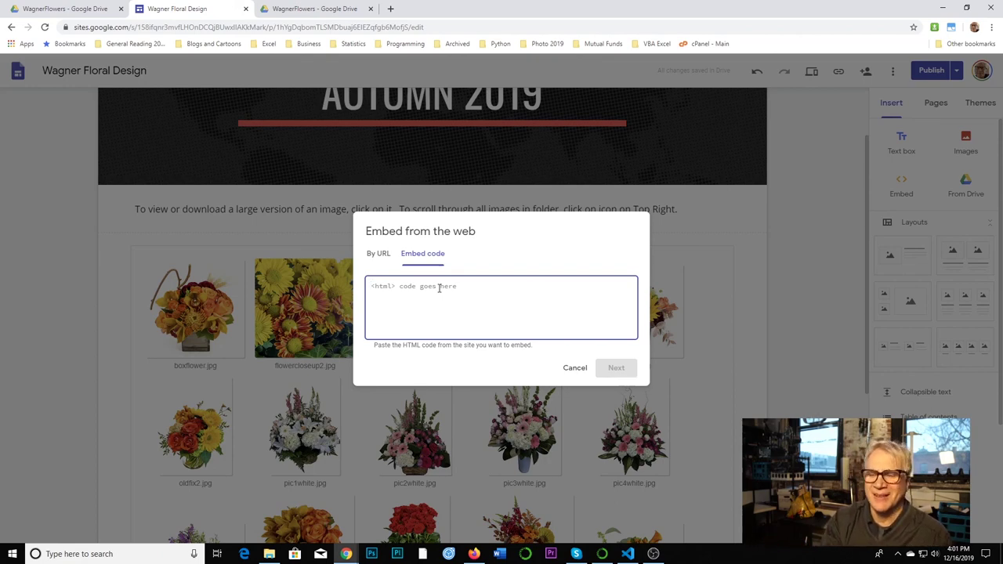
- Cancel the Embed from the web dialog, leaving the Autumn 2019 flower photo grid as is
{"action": "left_click", "coordinate": [577, 373]}
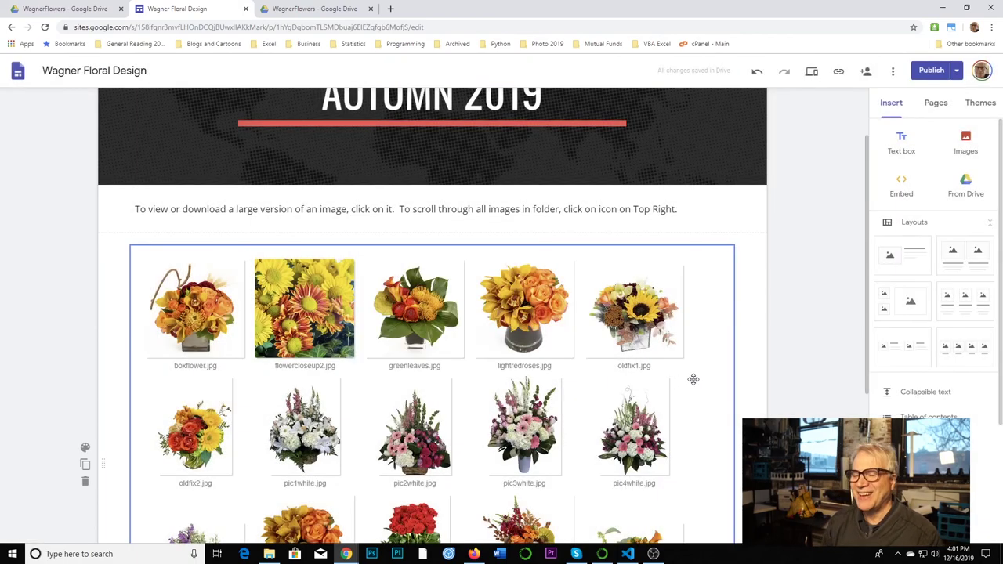